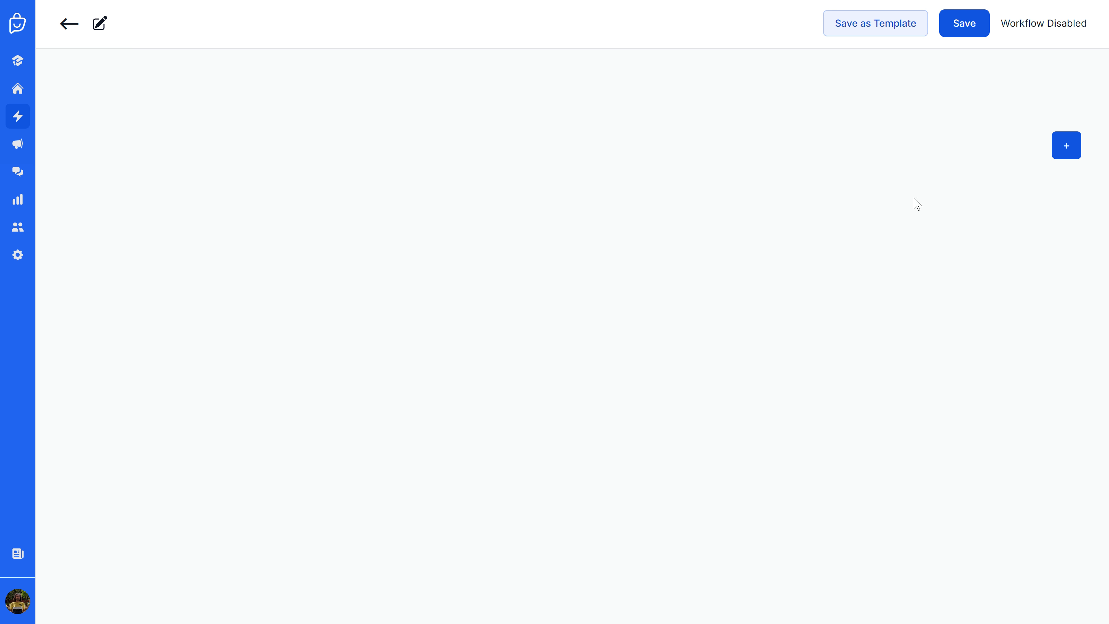
{"action": "scroll", "coordinate": [556, 229], "scroll_direction": "down", "scroll_amount": 5}
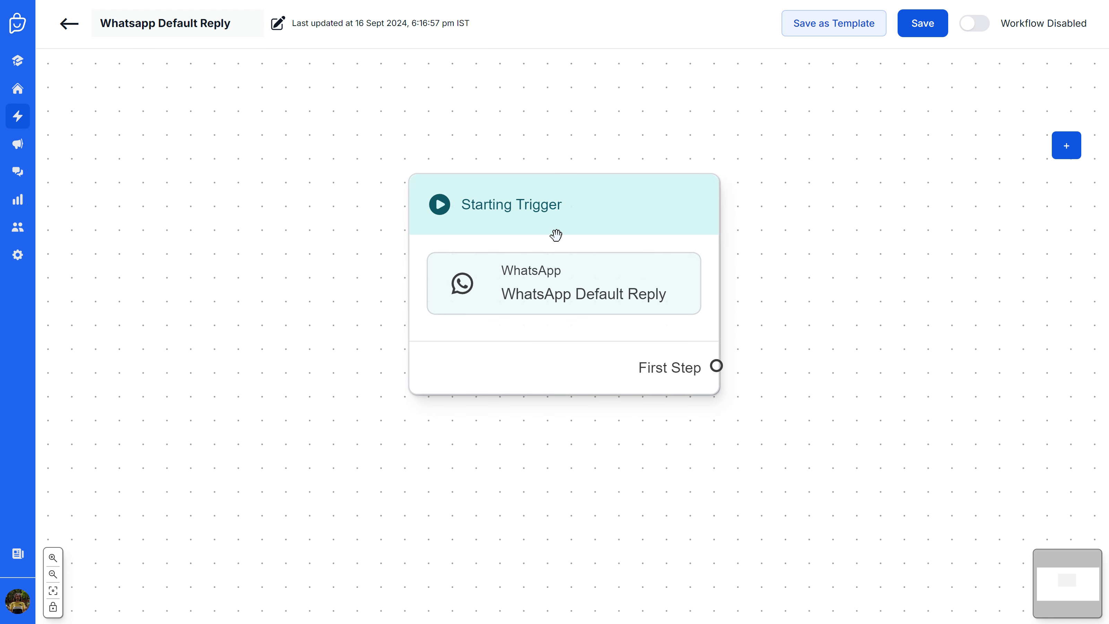
{"action": "scroll", "coordinate": [556, 234], "scroll_direction": "down", "scroll_amount": 2}
{"action": "left_click_drag", "start_coordinate": [824, 250], "coordinate": [645, 270]}
{"action": "scroll", "coordinate": [631, 268], "scroll_direction": "down", "scroll_amount": 2}
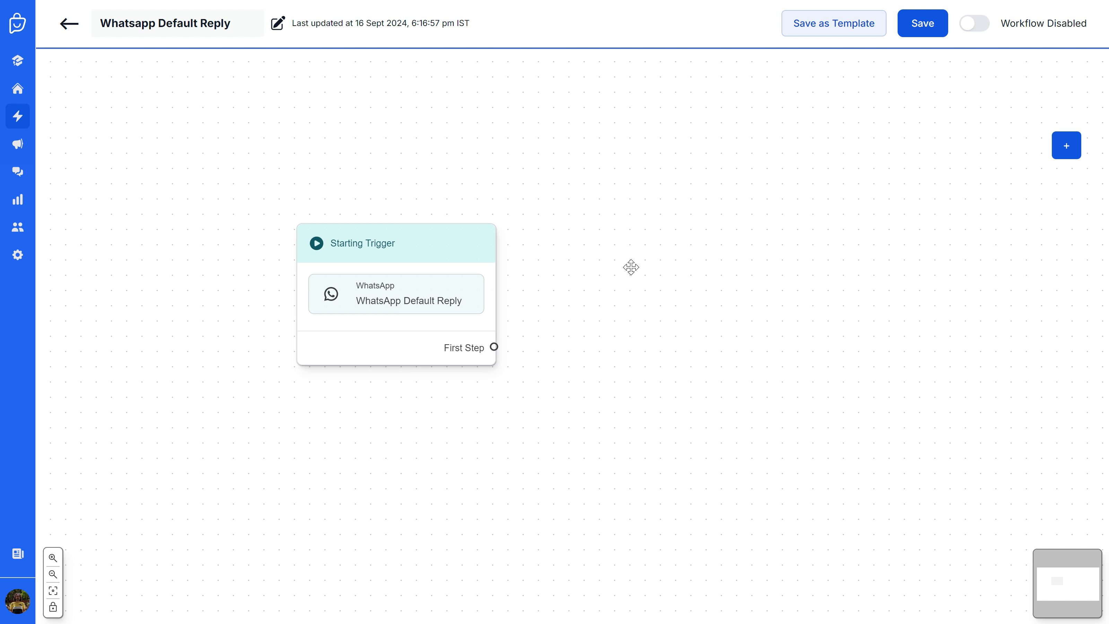
{"action": "left_click_drag", "start_coordinate": [800, 254], "coordinate": [731, 251]}
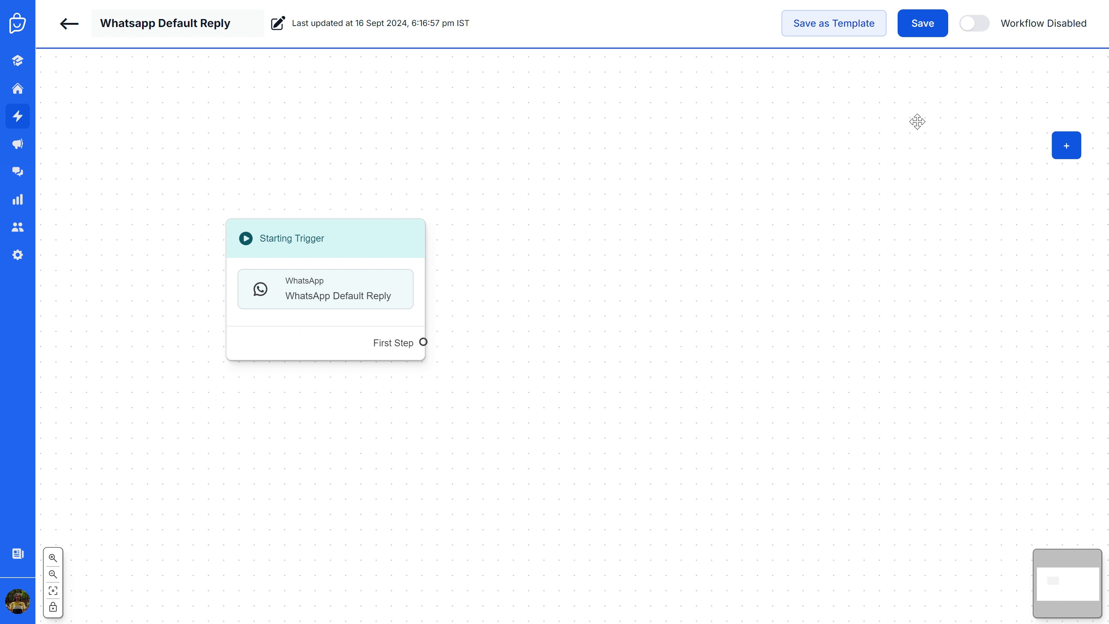
{"action": "scroll", "coordinate": [703, 226], "scroll_direction": "down", "scroll_amount": 2}
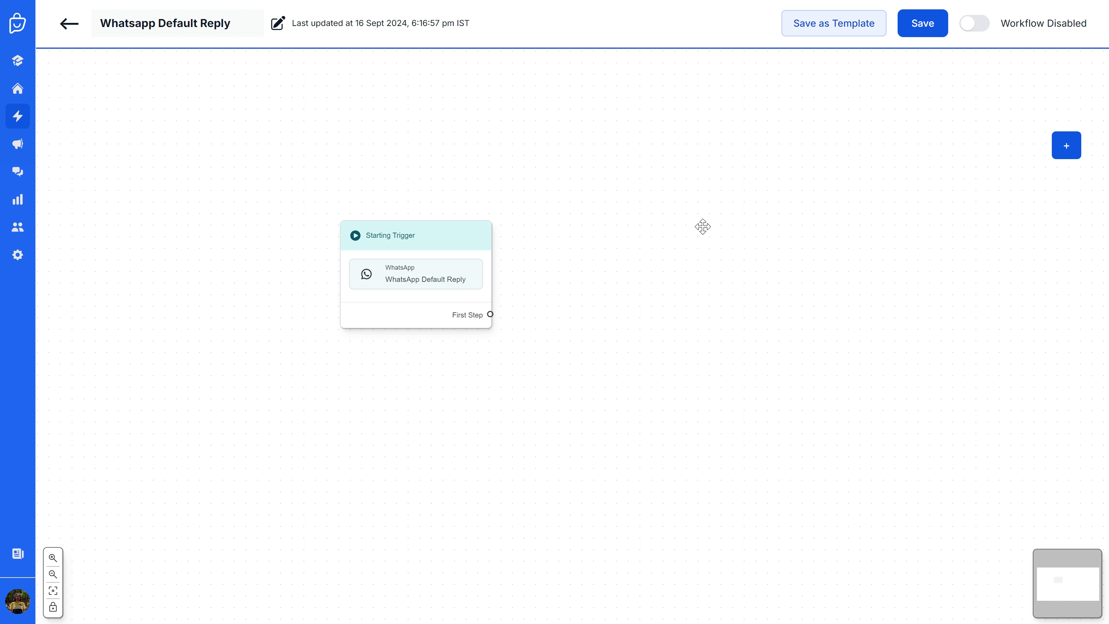
{"action": "left_click_drag", "start_coordinate": [686, 262], "coordinate": [666, 278]}
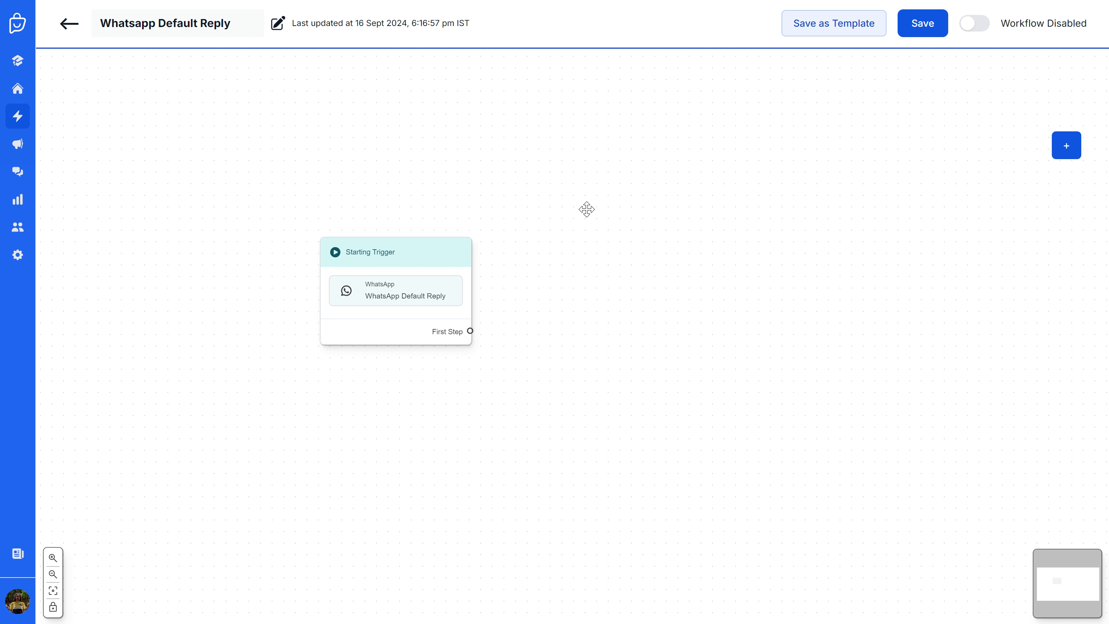
{"action": "left_click_drag", "start_coordinate": [596, 260], "coordinate": [572, 258]}
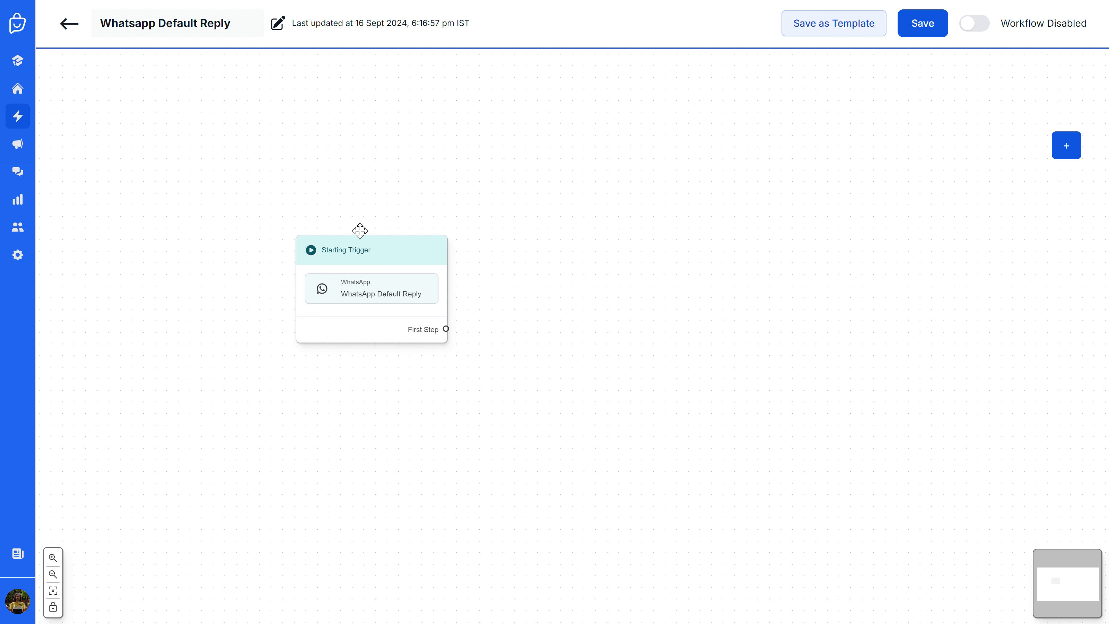
{"action": "scroll", "coordinate": [541, 284], "scroll_direction": "up", "scroll_amount": 2}
{"action": "left_click_drag", "start_coordinate": [498, 291], "coordinate": [600, 259]}
{"action": "scroll", "coordinate": [667, 236], "scroll_direction": "down", "scroll_amount": 2}
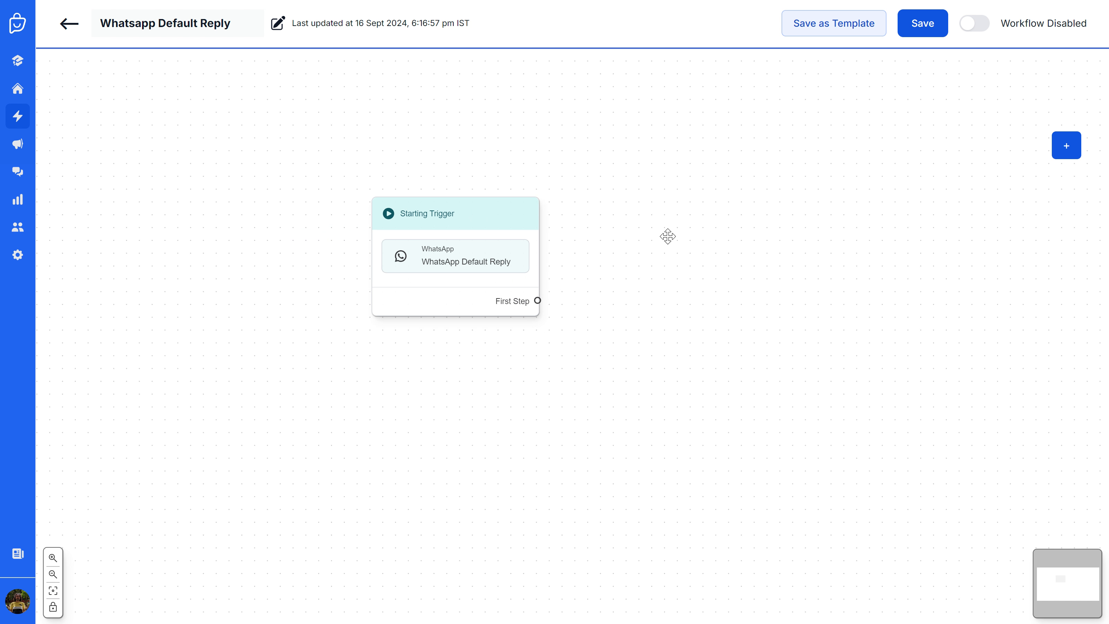
Step: Review the exit condition settings of the WhatsApp Default Reply starting trigger
{"action": "left_click_drag", "start_coordinate": [891, 221], "coordinate": [862, 222]}
{"action": "left_click", "coordinate": [450, 247]}
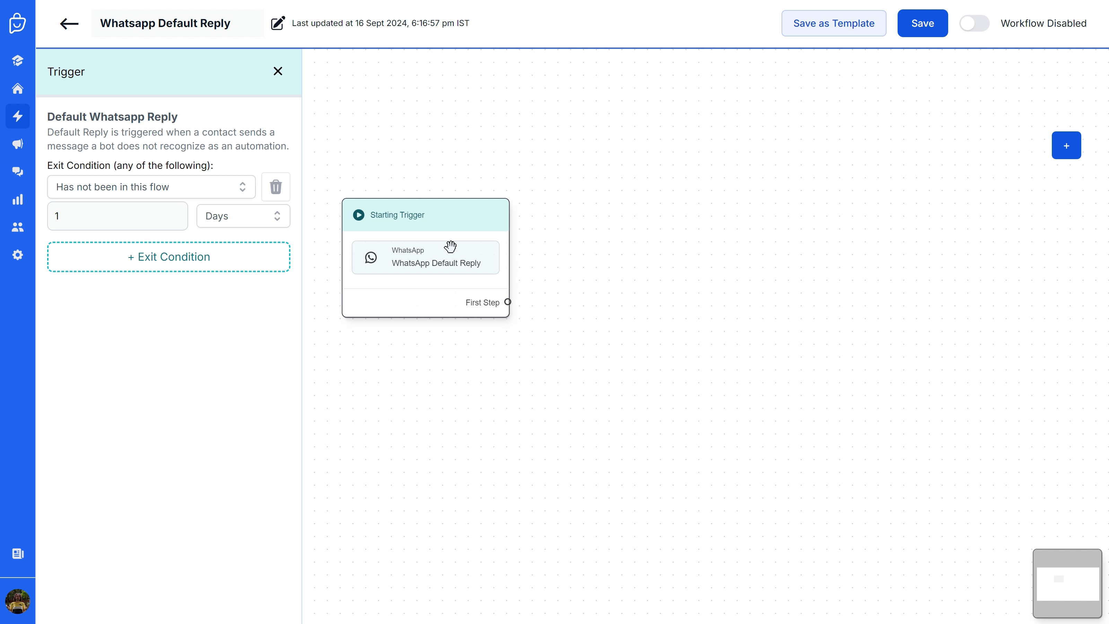
{"action": "left_click", "coordinate": [278, 67]}
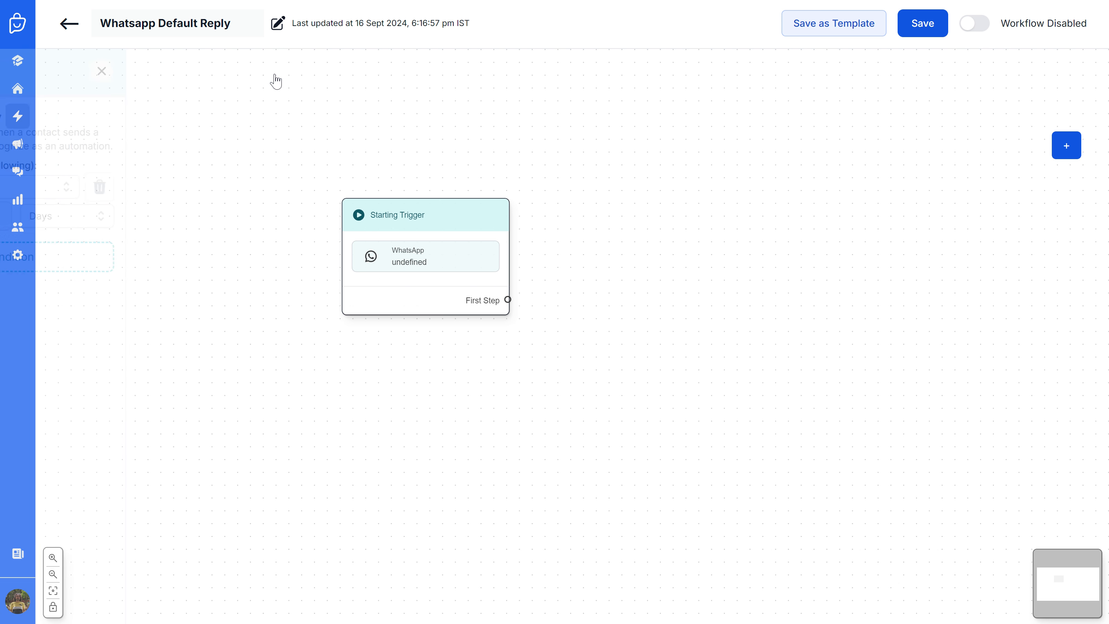
Step: Add a Check Working Hours block beside the starting trigger and connect the trigger's First Step to it
{"action": "scroll", "coordinate": [577, 235], "scroll_direction": "down", "scroll_amount": 1}
{"action": "left_click_drag", "start_coordinate": [737, 263], "coordinate": [641, 280]}
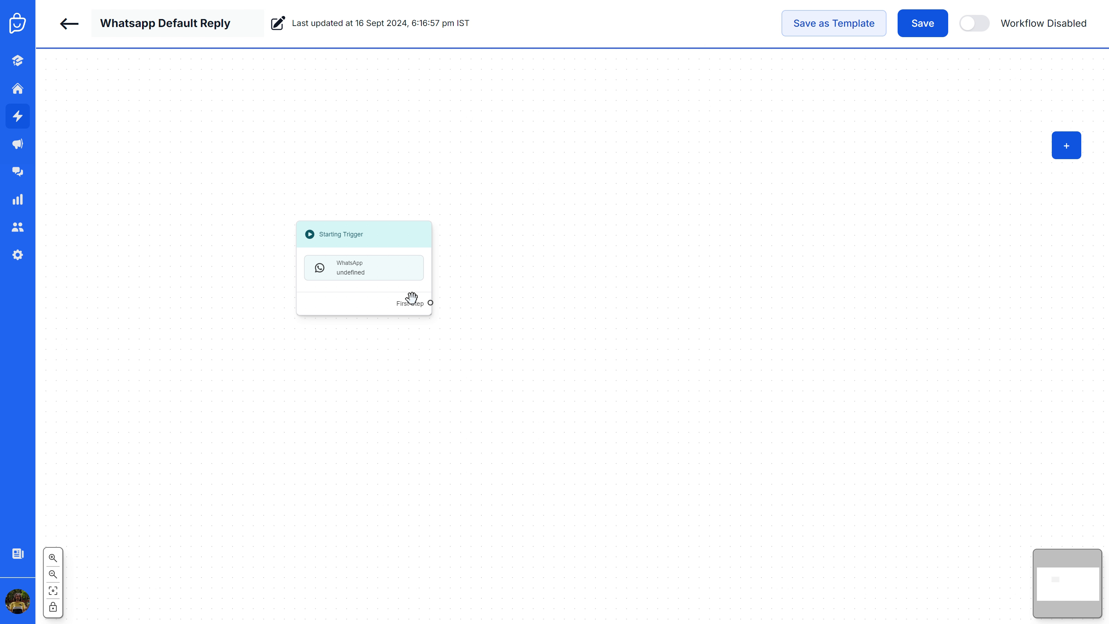
{"action": "left_click", "coordinate": [1063, 140]}
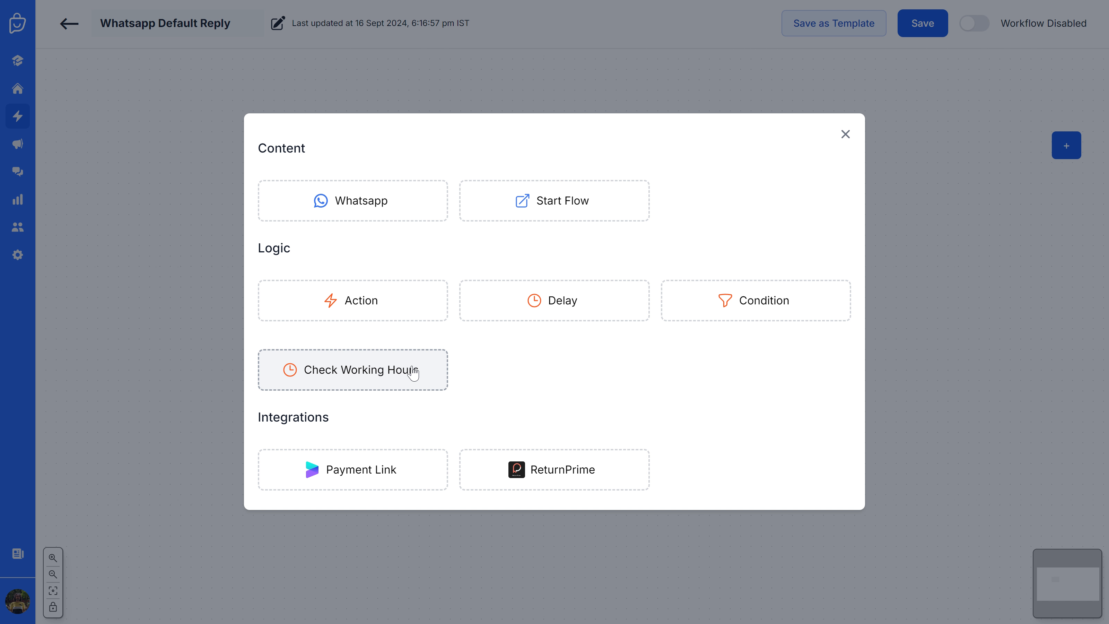
{"action": "left_click", "coordinate": [391, 376]}
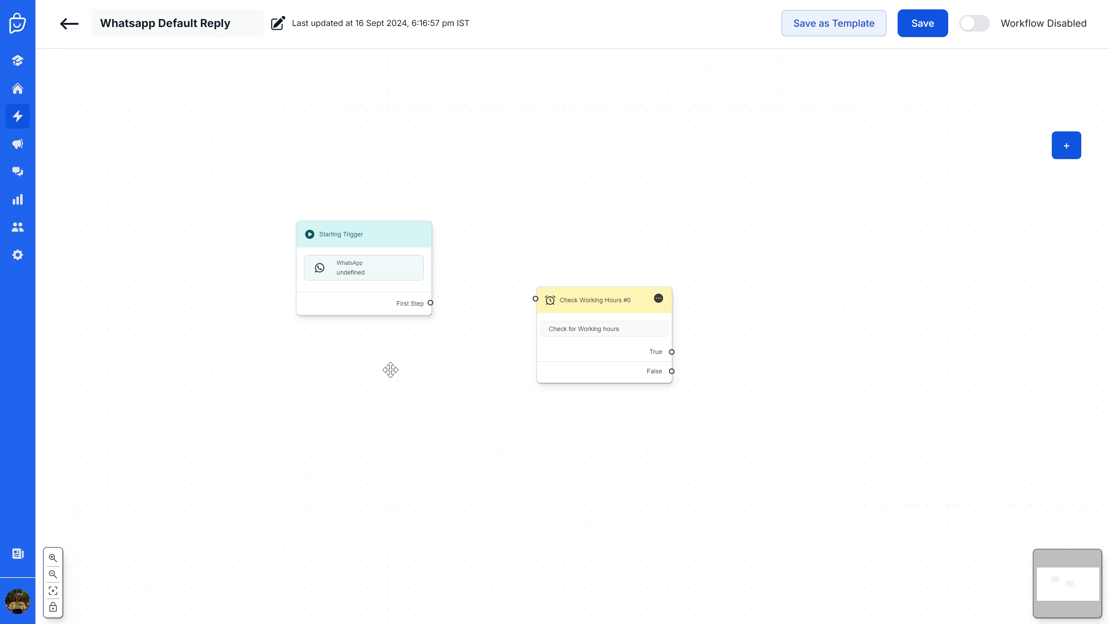
{"action": "left_click_drag", "start_coordinate": [604, 307], "coordinate": [599, 236]}
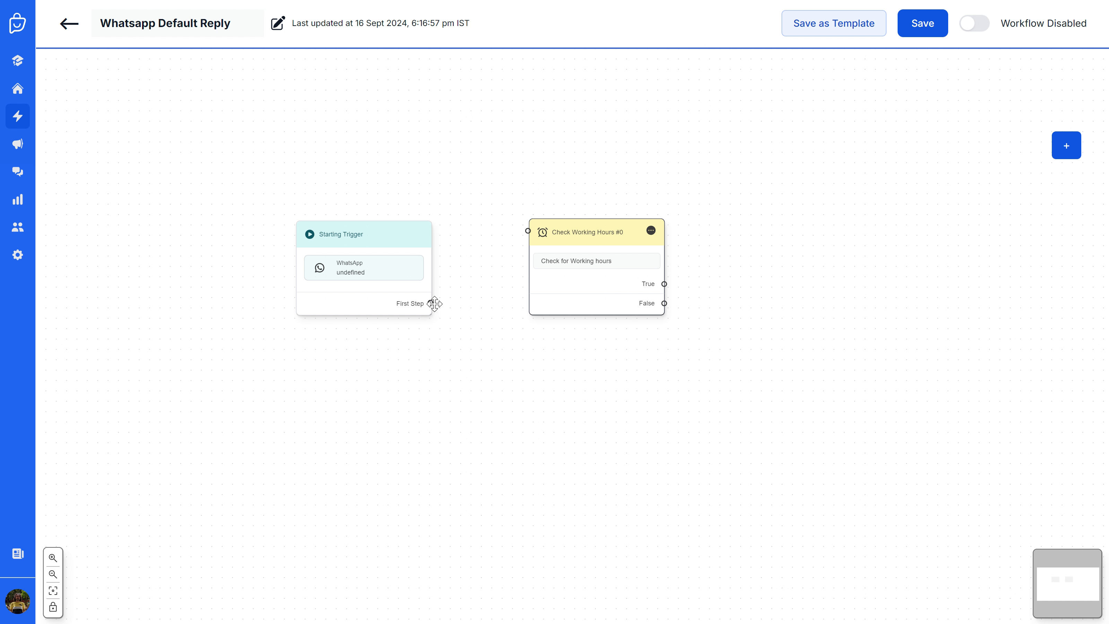
{"action": "left_click_drag", "start_coordinate": [430, 303], "coordinate": [527, 231]}
{"action": "left_click_drag", "start_coordinate": [596, 248], "coordinate": [585, 248]}
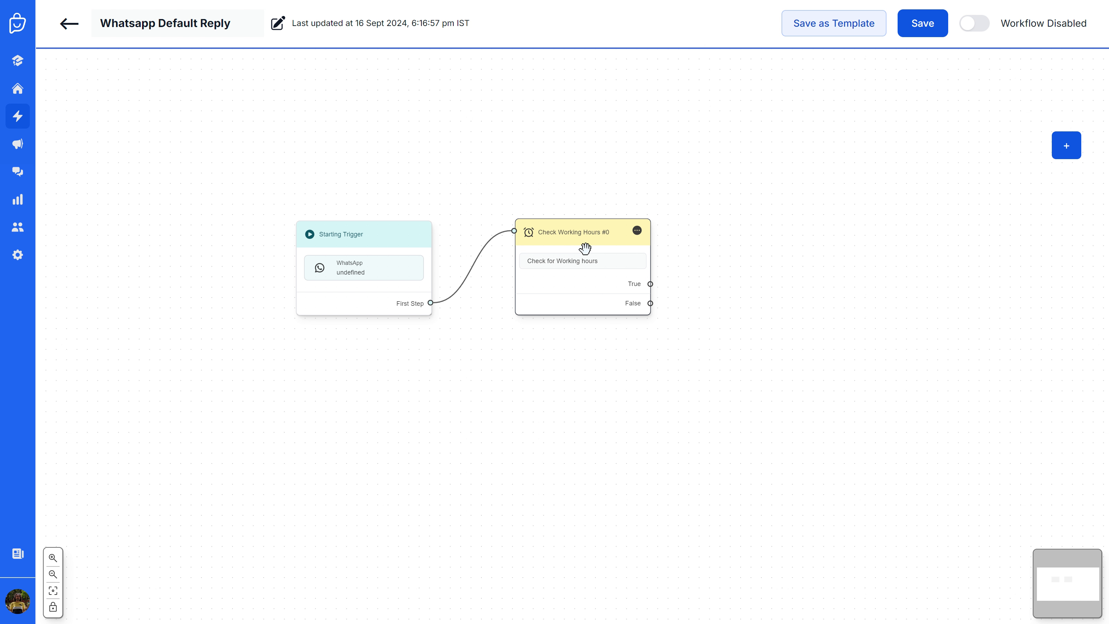
{"action": "left_click_drag", "start_coordinate": [815, 255], "coordinate": [715, 255]}
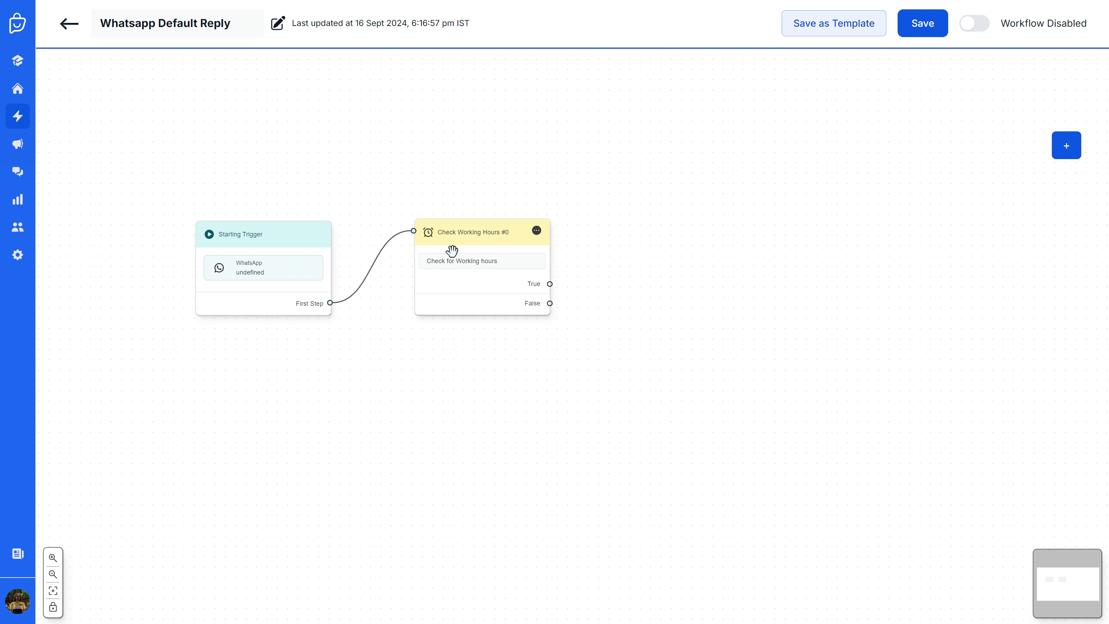
{"action": "scroll", "coordinate": [464, 274], "scroll_direction": "up", "scroll_amount": 2}
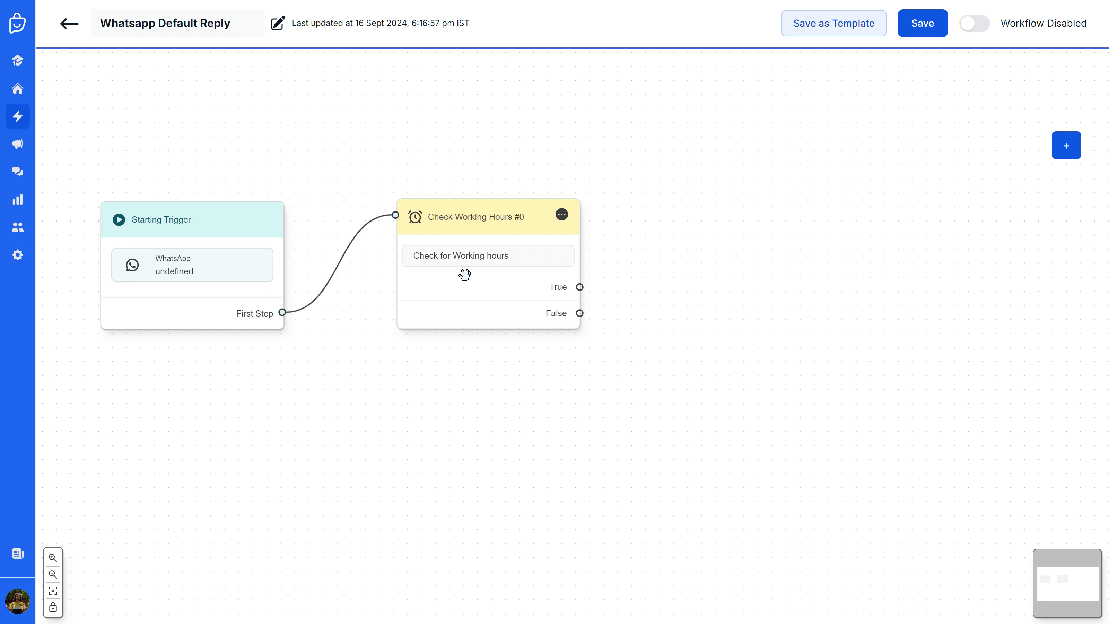
{"action": "scroll", "coordinate": [465, 274], "scroll_direction": "down", "scroll_amount": 2}
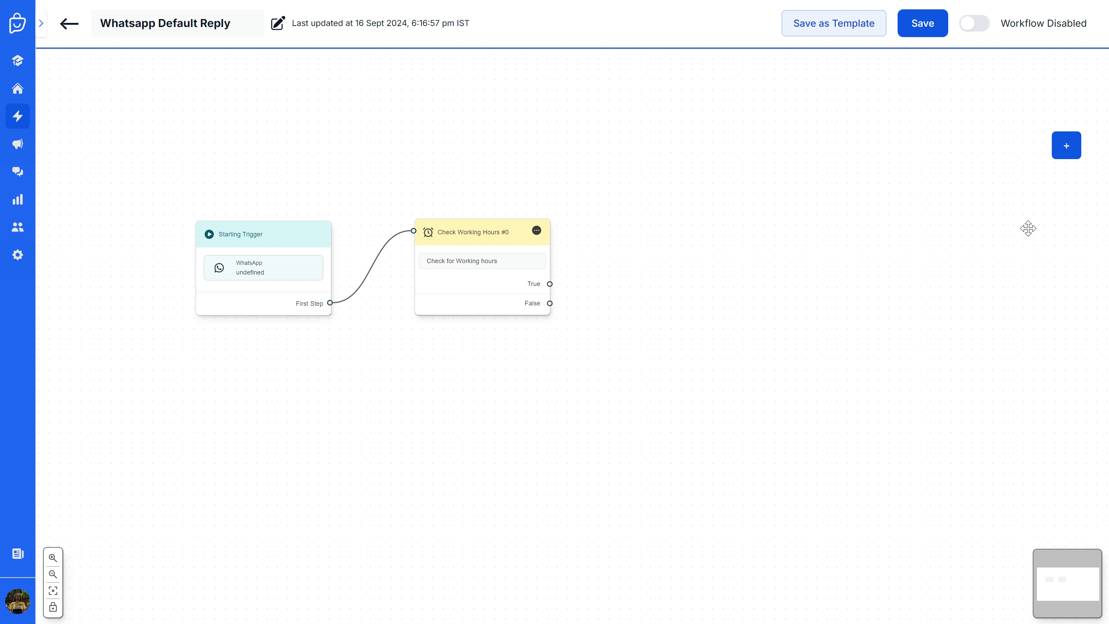
{"action": "left_click", "coordinate": [1066, 146]}
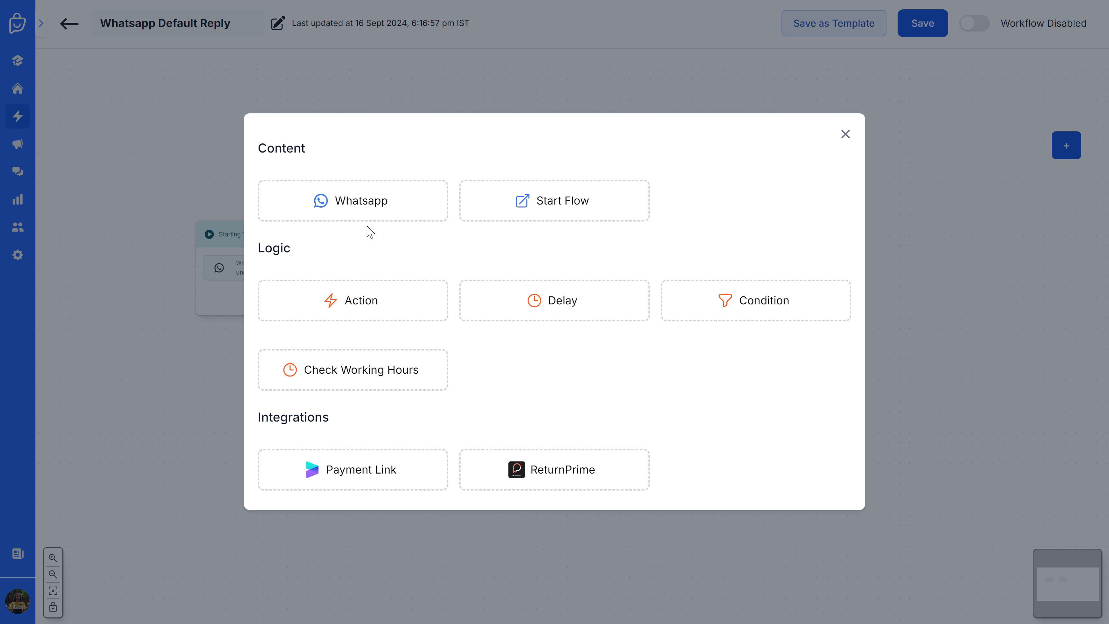
{"action": "left_click", "coordinate": [373, 385]}
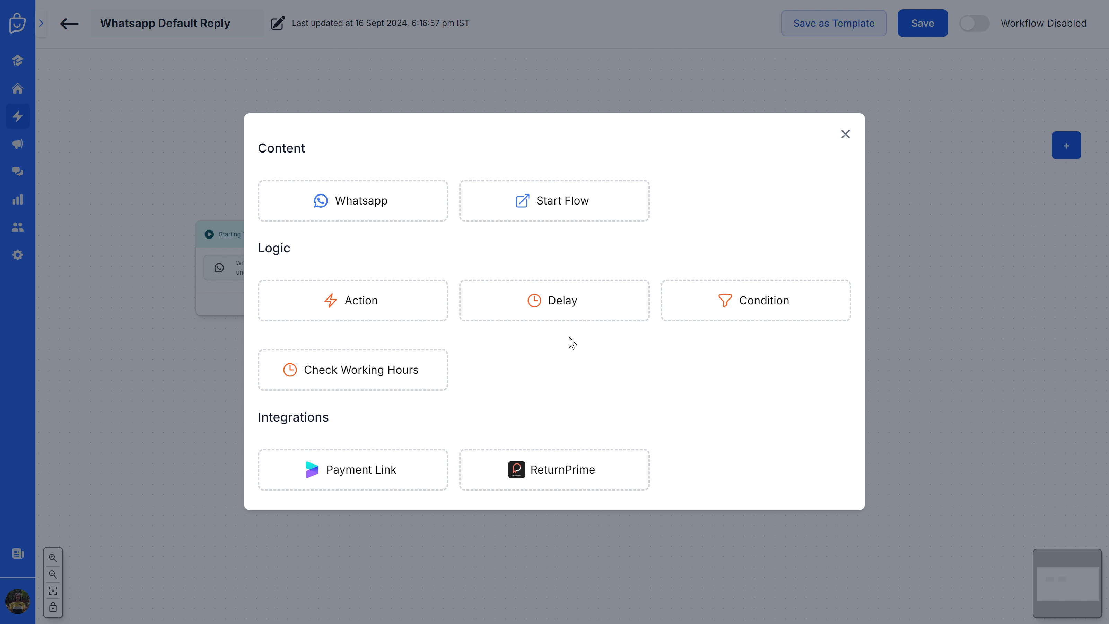
{"action": "left_click", "coordinate": [845, 135]}
Step: Add a WhatsApp message block and place it above and to the right of the Check Working Hours block
{"action": "left_click_drag", "start_coordinate": [472, 235], "coordinate": [457, 236]}
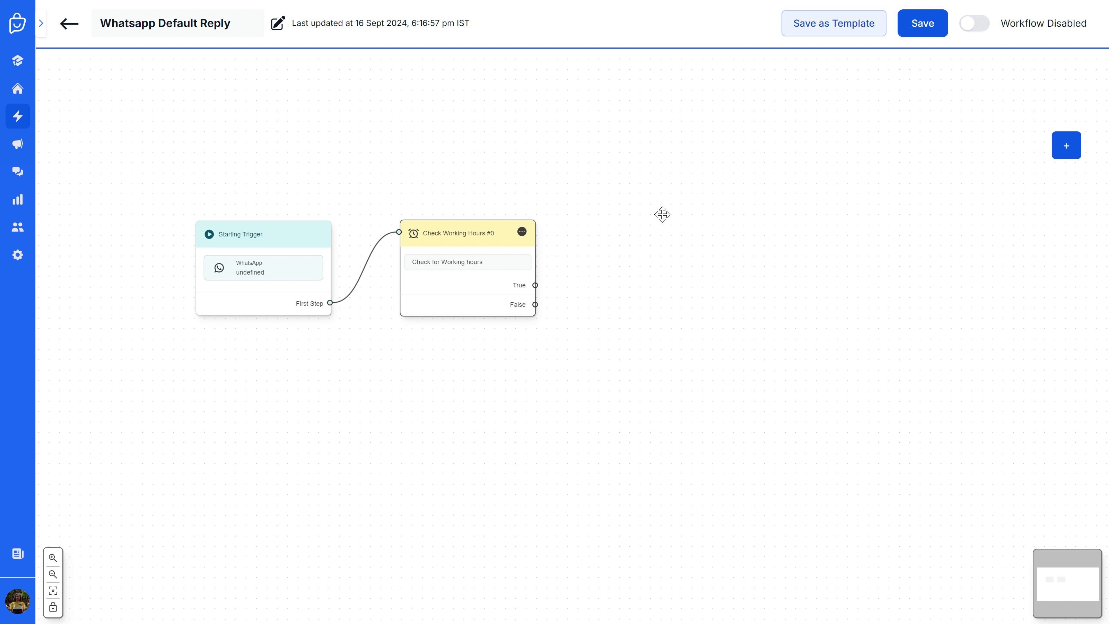
{"action": "left_click", "coordinate": [1061, 148]}
{"action": "left_click", "coordinate": [340, 213]}
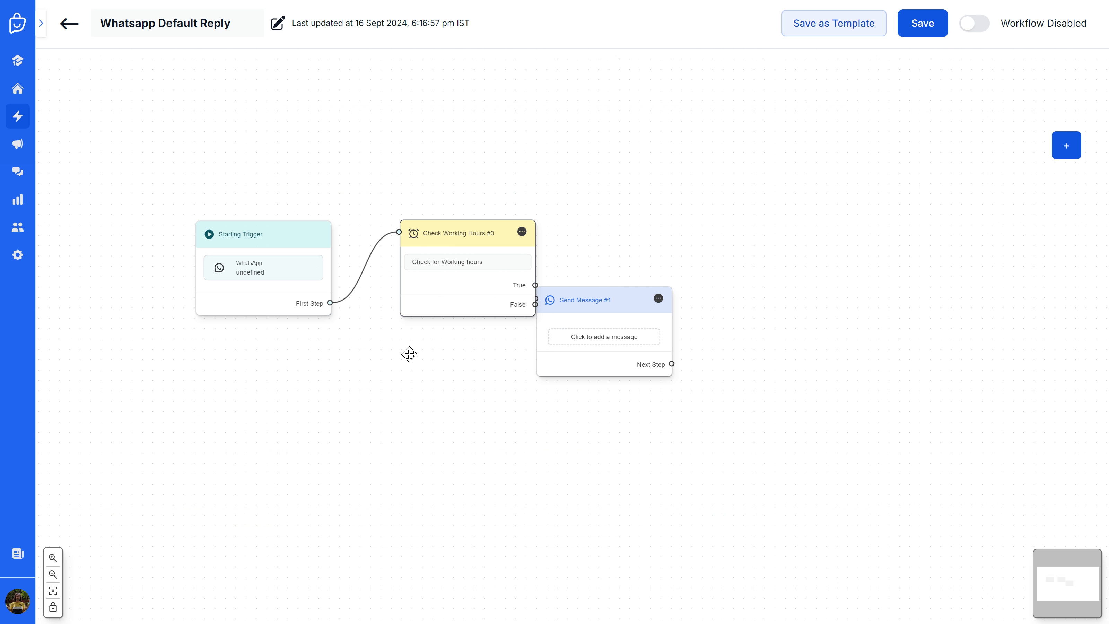
{"action": "left_click_drag", "start_coordinate": [594, 307], "coordinate": [662, 169]}
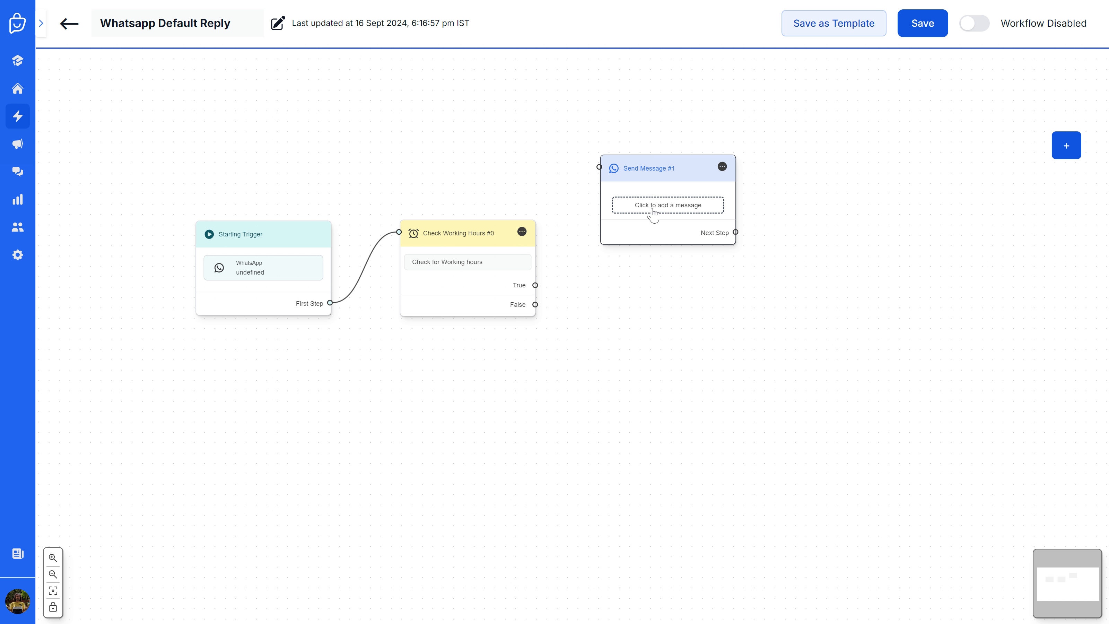
Step: Give the new message block a Text message reading "Thanks for your message!", a blank line, and "Someone will reply to you shortly."
{"action": "left_click", "coordinate": [655, 209]}
{"action": "left_click", "coordinate": [142, 132]}
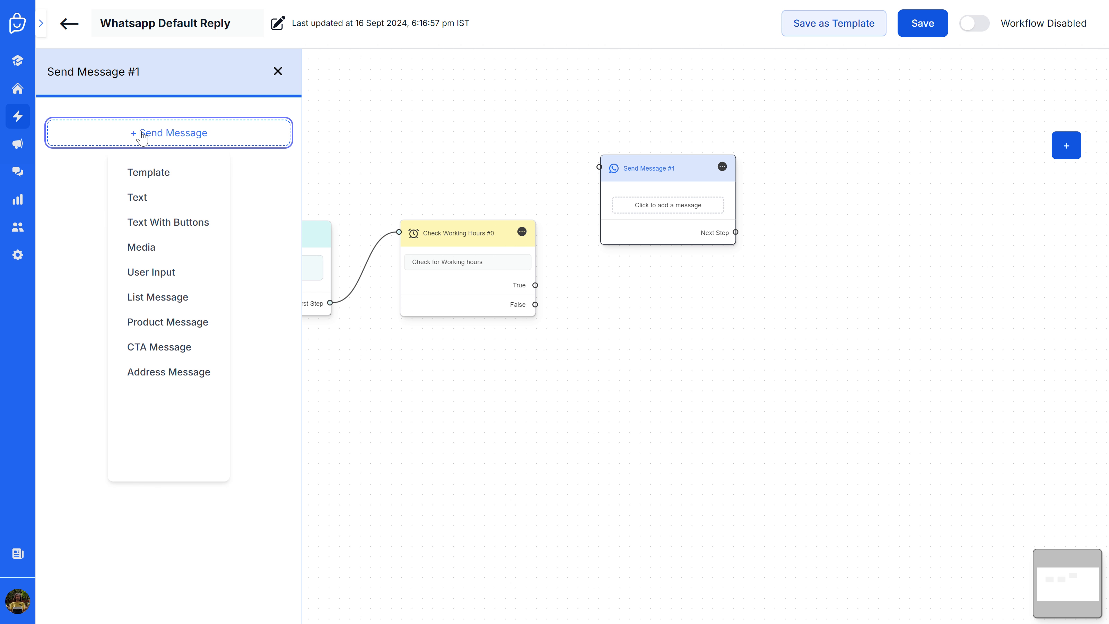
{"action": "left_click", "coordinate": [161, 202]}
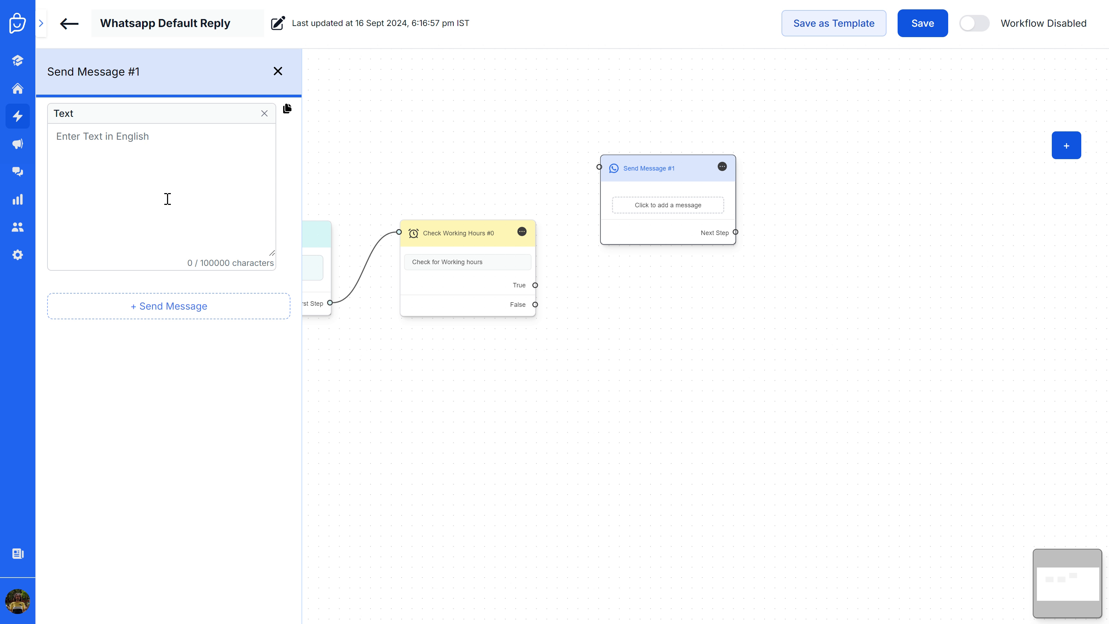
{"action": "left_click", "coordinate": [193, 159]}
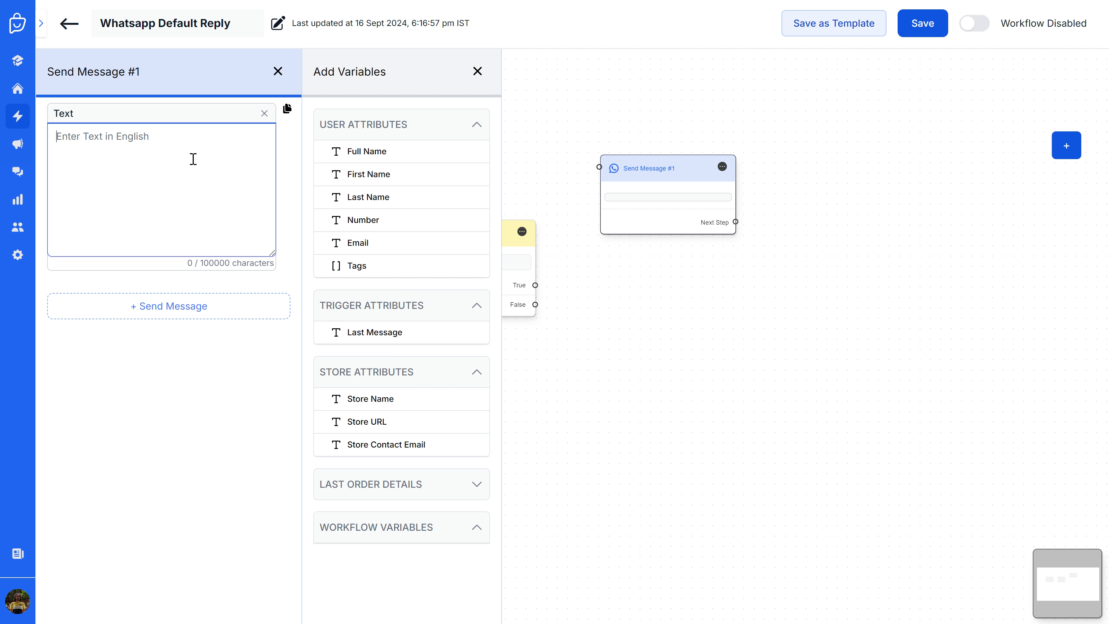
{"action": "type", "text": "Thanks for your"}
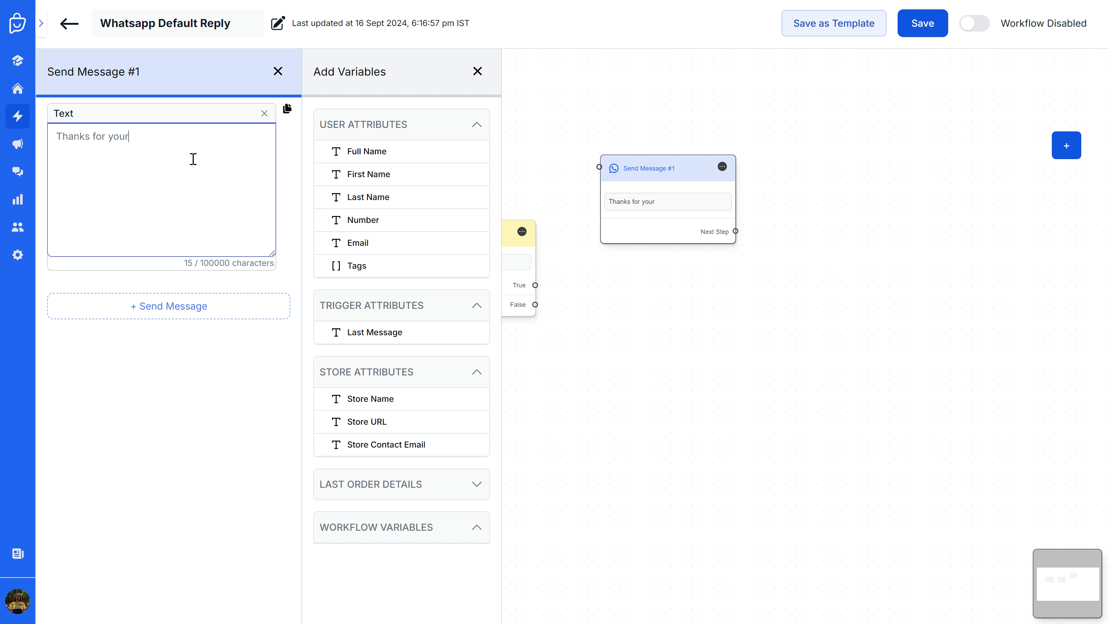
{"action": "type", "text": " message!"}
{"action": "key", "text": "Return"}
{"action": "key", "text": "Return"}
{"action": "type", "text": "Someone wil"}
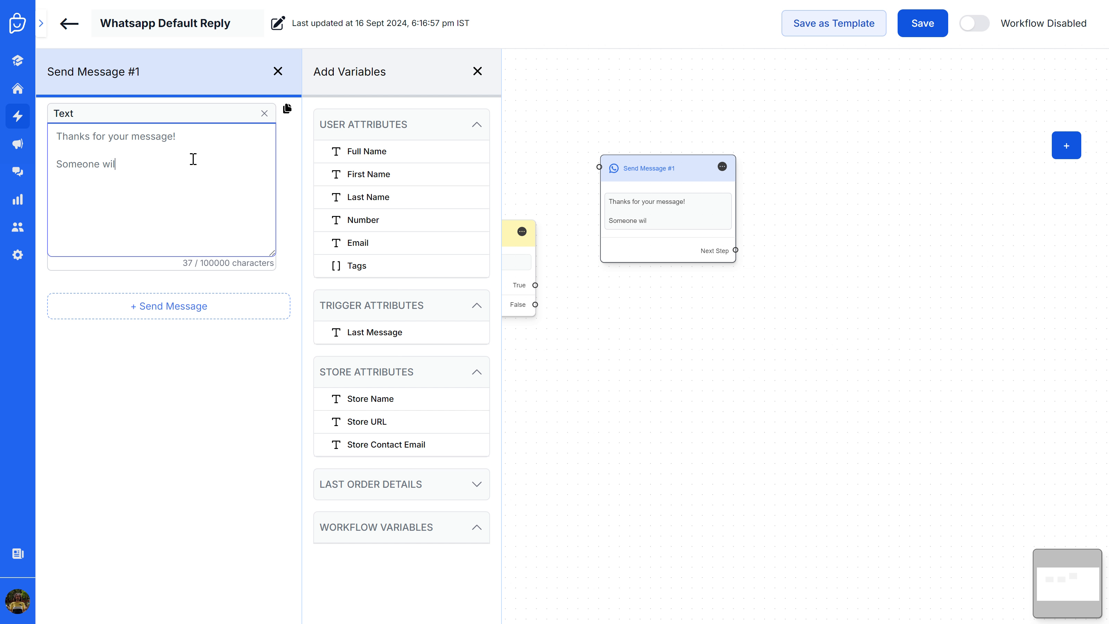
{"action": "type", "text": "l reply to you shortly."}
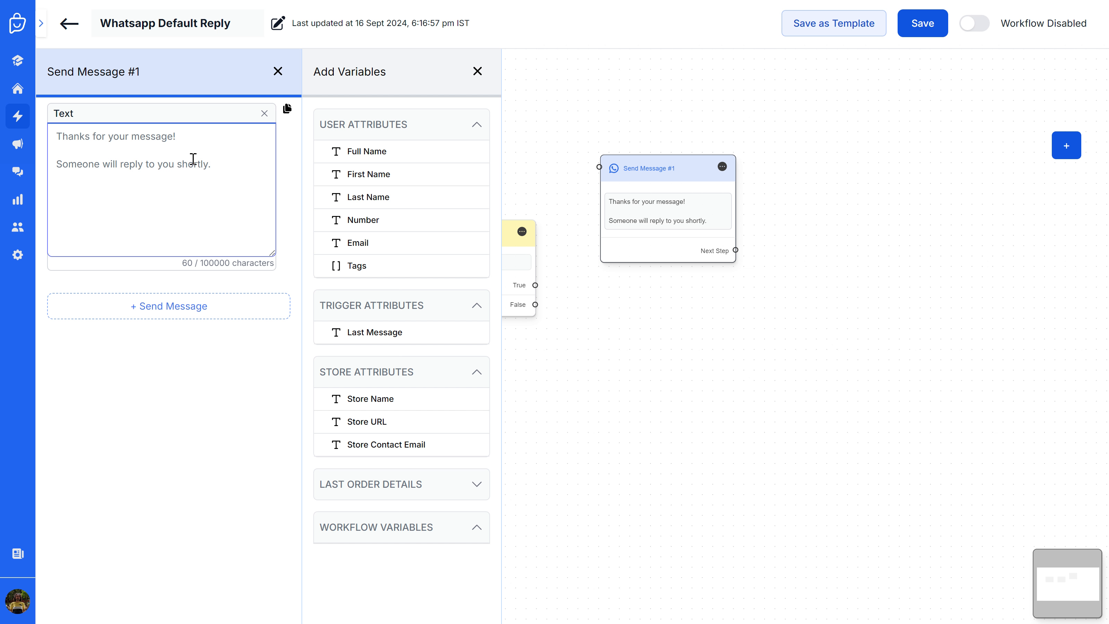
{"action": "left_click", "coordinate": [477, 71]}
{"action": "left_click", "coordinate": [278, 71]}
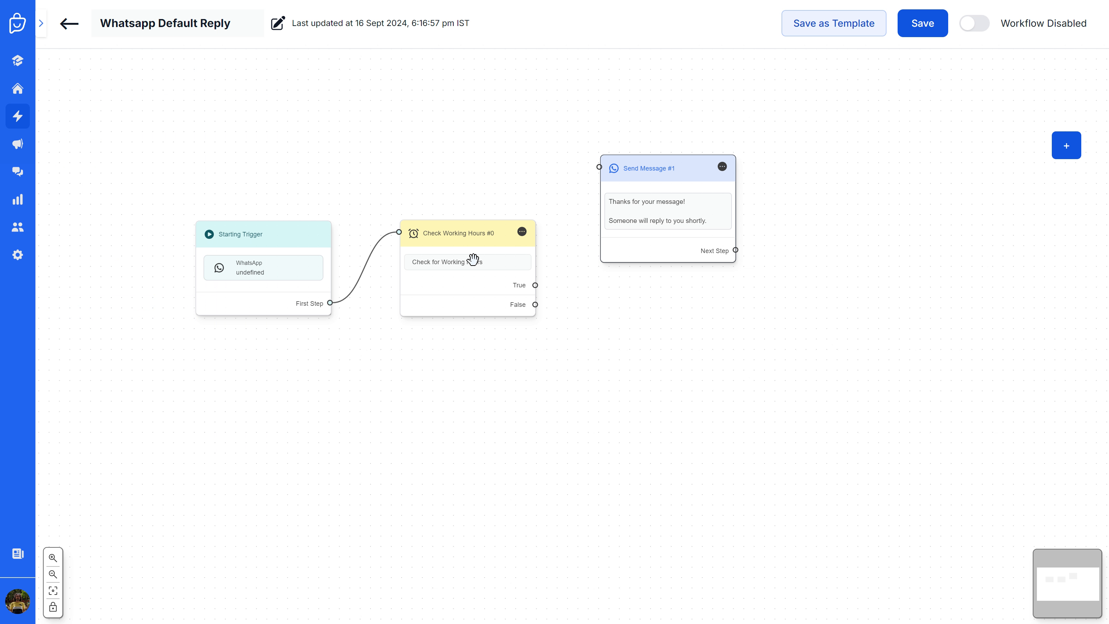
Step: Connect the True output of Check Working Hours to the message block, and shift that block slightly upward
{"action": "left_click_drag", "start_coordinate": [534, 285], "coordinate": [599, 166]}
{"action": "scroll", "coordinate": [502, 302], "scroll_direction": "up", "scroll_amount": 3}
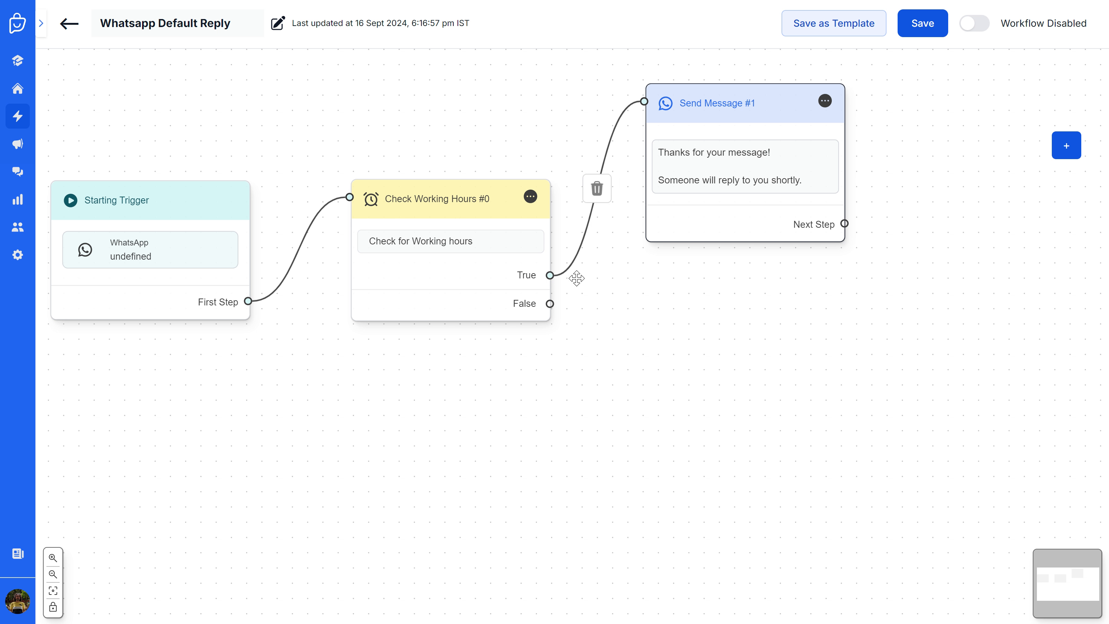
{"action": "scroll", "coordinate": [755, 354], "scroll_direction": "down", "scroll_amount": 1}
{"action": "left_click_drag", "start_coordinate": [821, 364], "coordinate": [696, 409]}
{"action": "left_click_drag", "start_coordinate": [615, 182], "coordinate": [617, 156]}
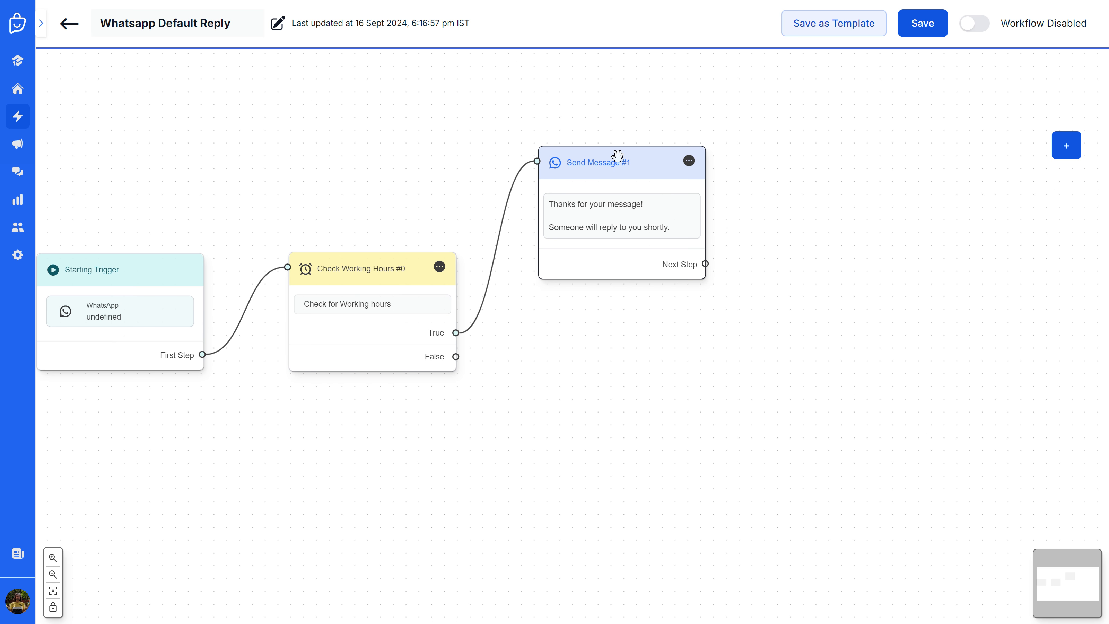
Step: Add a second WhatsApp message block and place it directly below the first message block
{"action": "left_click", "coordinate": [1066, 145]}
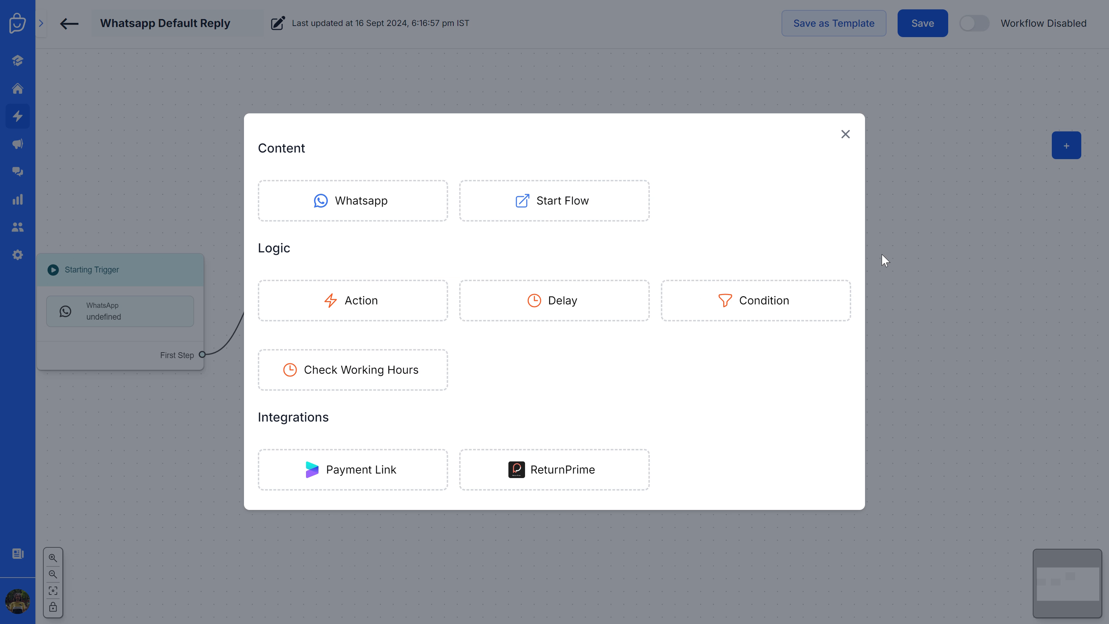
{"action": "left_click", "coordinate": [389, 199]}
{"action": "left_click_drag", "start_coordinate": [626, 315], "coordinate": [600, 345]}
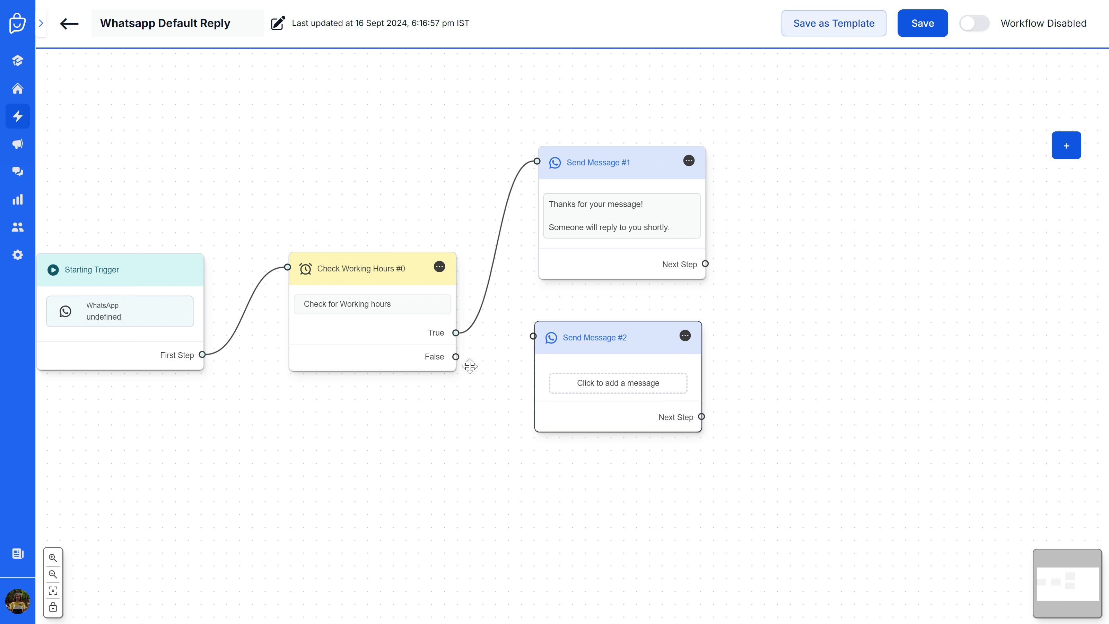
Step: Give the second message block a Text message reading "Sorry, we are not available right now.", a blank line, and "We'll get back to you tomorrow morning."
{"action": "left_click", "coordinate": [604, 387]}
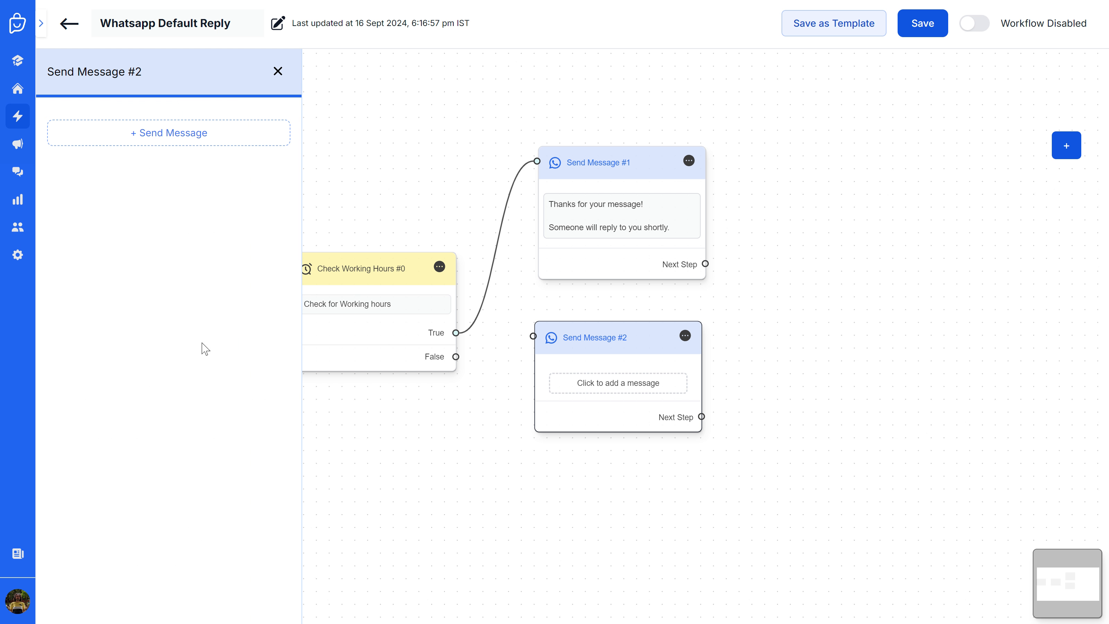
{"action": "left_click", "coordinate": [162, 134]}
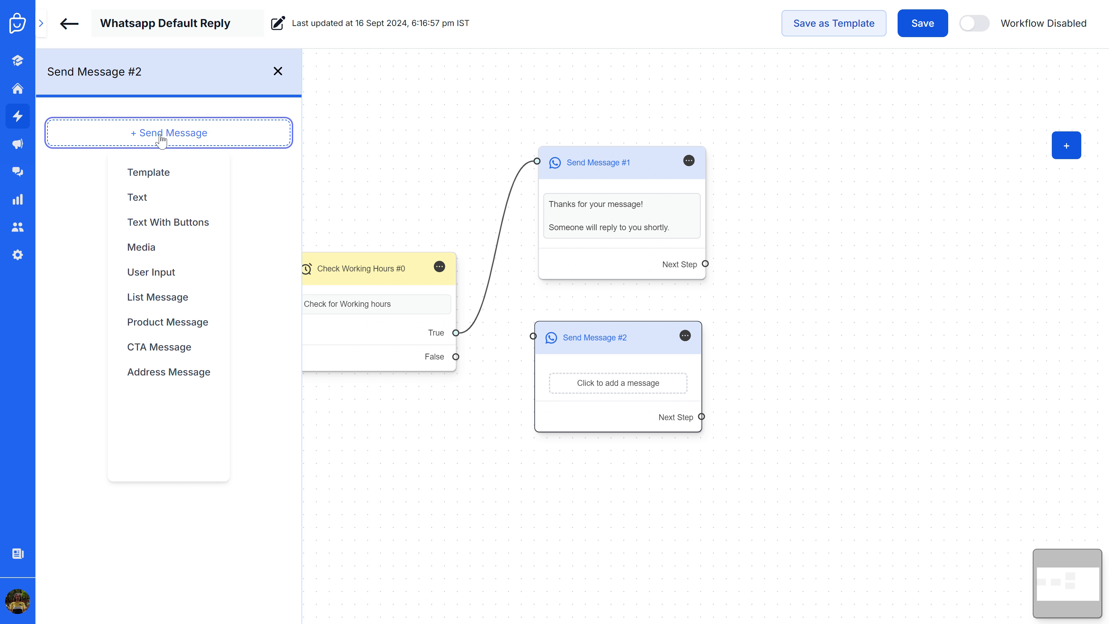
{"action": "left_click", "coordinate": [152, 205]}
{"action": "left_click", "coordinate": [154, 165]}
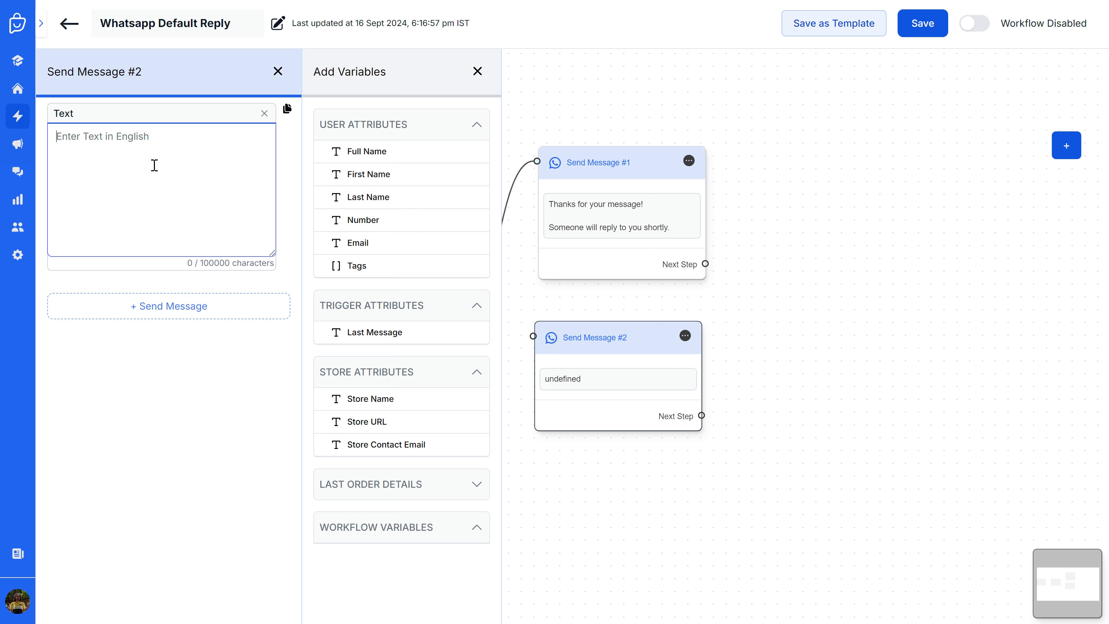
{"action": "type", "text": "Sorry, we ar"}
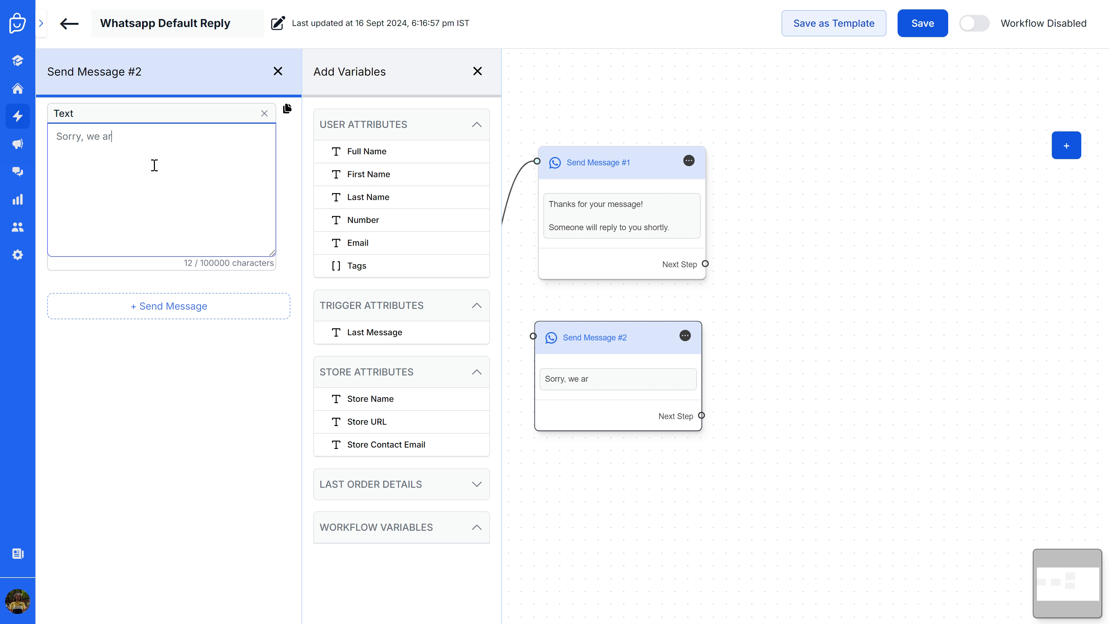
{"action": "type", "text": "e not available right now."}
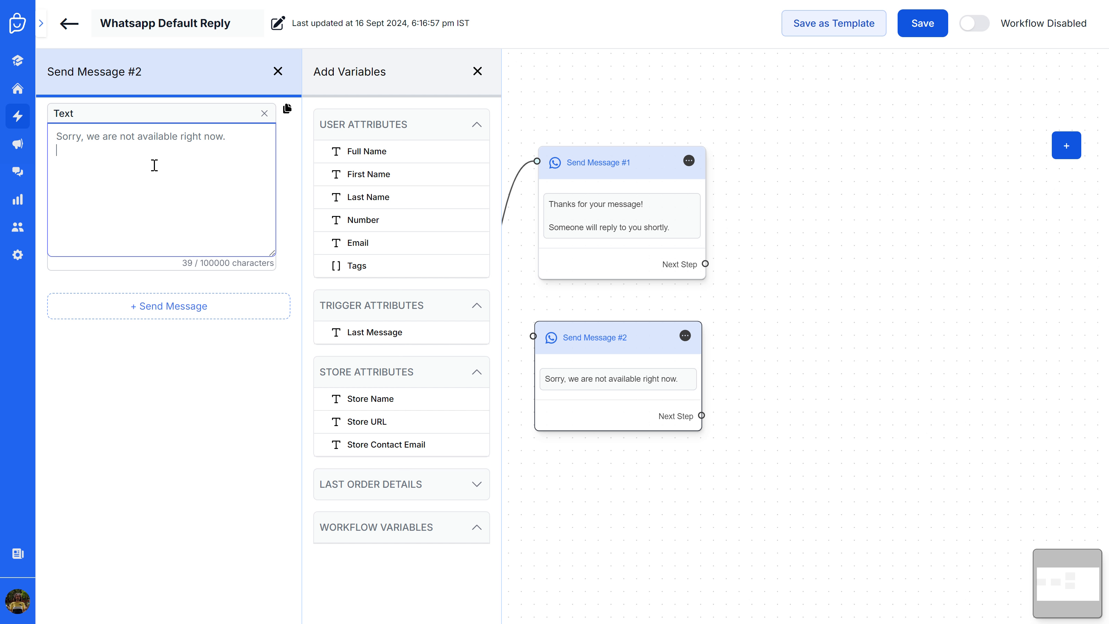
{"action": "key", "text": "Return"}
{"action": "type", "text": "We'll get back to you to"}
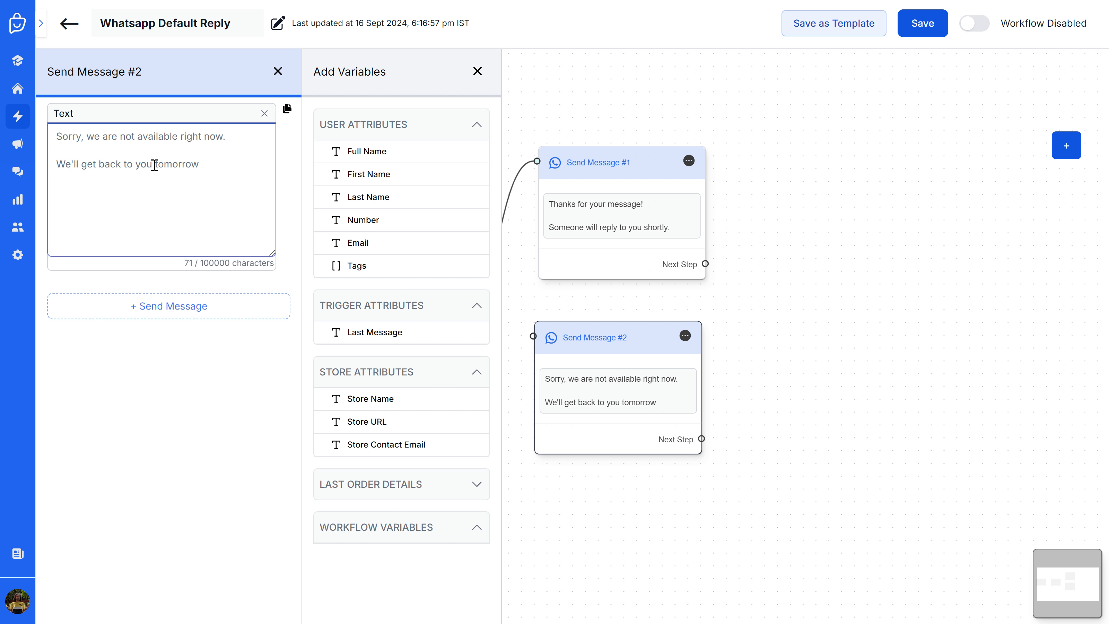
{"action": "type", "text": "morning."}
{"action": "left_click", "coordinate": [477, 71]}
{"action": "left_click", "coordinate": [277, 71]}
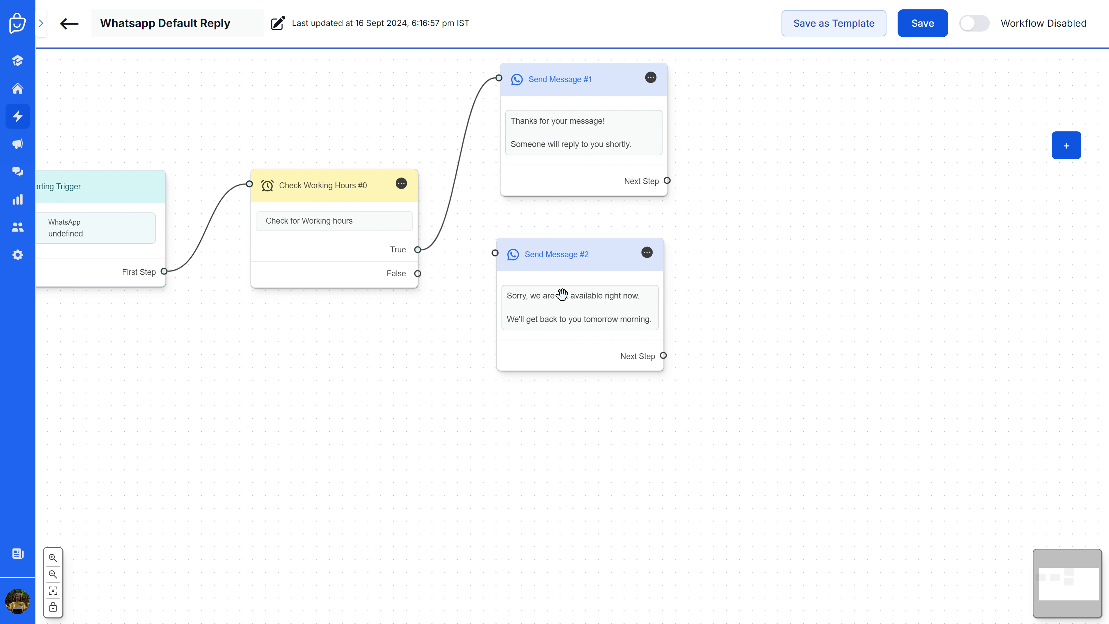
Step: Connect the False output of Check Working Hours to the second message block, and space the two message blocks apart vertically
{"action": "left_click_drag", "start_coordinate": [562, 294], "coordinate": [571, 329]}
{"action": "left_click_drag", "start_coordinate": [417, 274], "coordinate": [506, 287]}
{"action": "left_click_drag", "start_coordinate": [796, 265], "coordinate": [722, 293]}
{"action": "scroll", "coordinate": [719, 293], "scroll_direction": "down", "scroll_amount": 3}
{"action": "left_click_drag", "start_coordinate": [584, 203], "coordinate": [593, 221]}
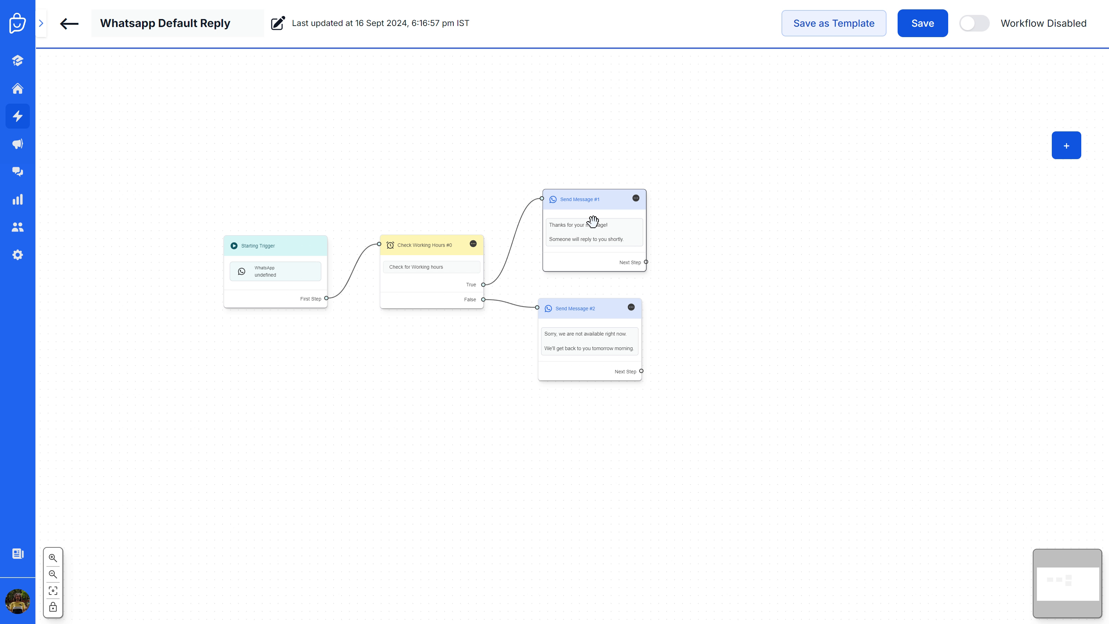
{"action": "left_click_drag", "start_coordinate": [792, 293], "coordinate": [687, 271]}
{"action": "left_click_drag", "start_coordinate": [497, 285], "coordinate": [502, 324]}
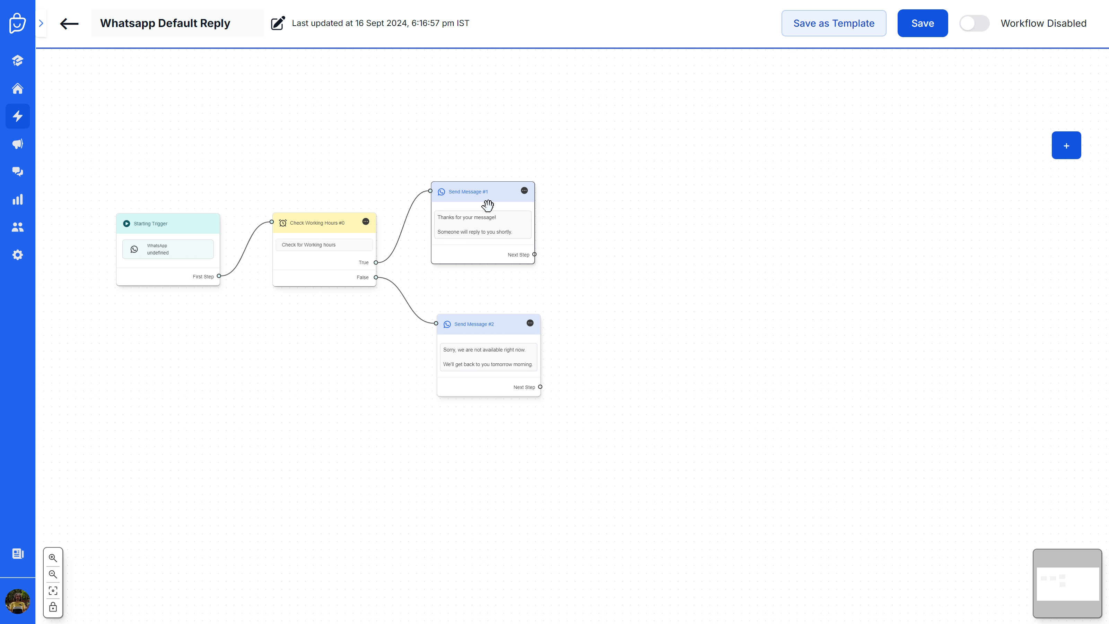
{"action": "left_click_drag", "start_coordinate": [487, 205], "coordinate": [496, 219]}
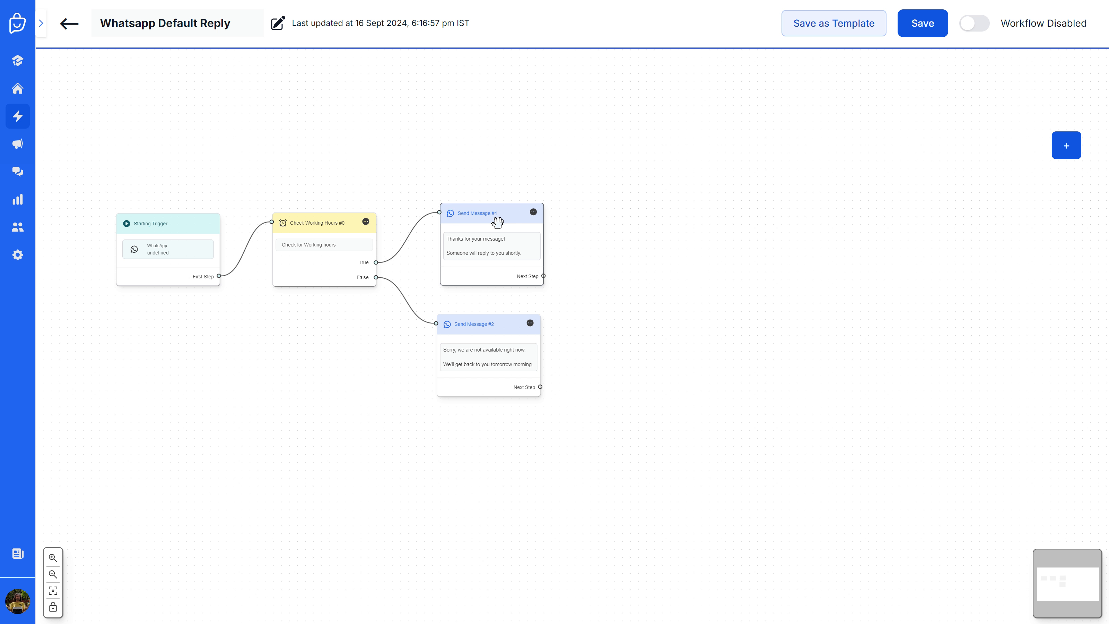
Step: Add an Action block to the right of the message blocks, and align the second message block under the first
{"action": "left_click", "coordinate": [1070, 149]}
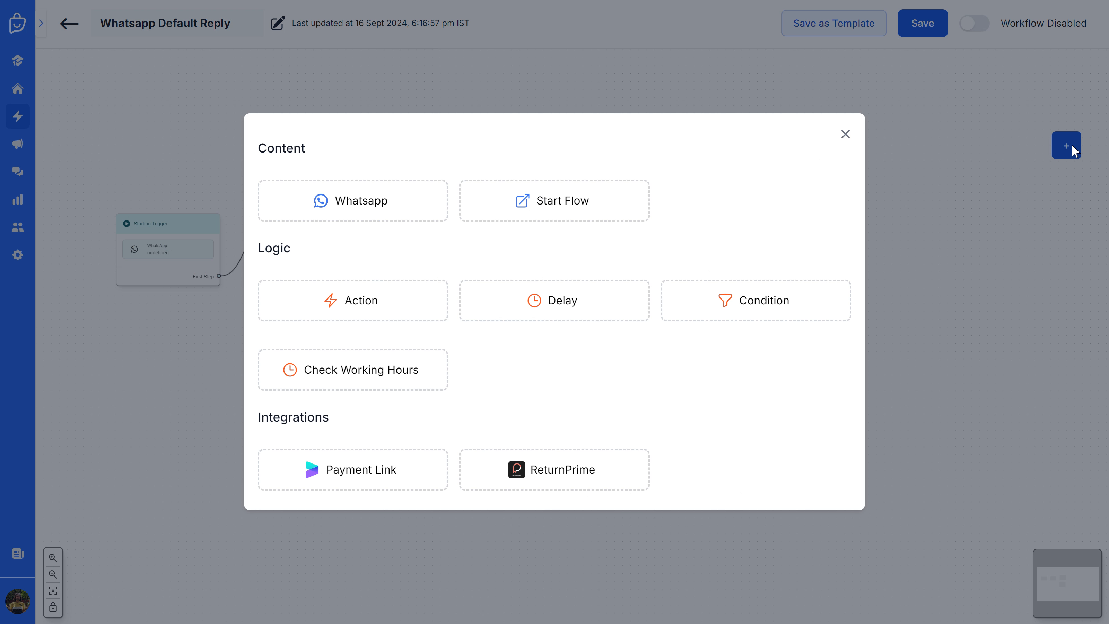
{"action": "left_click", "coordinate": [336, 311]}
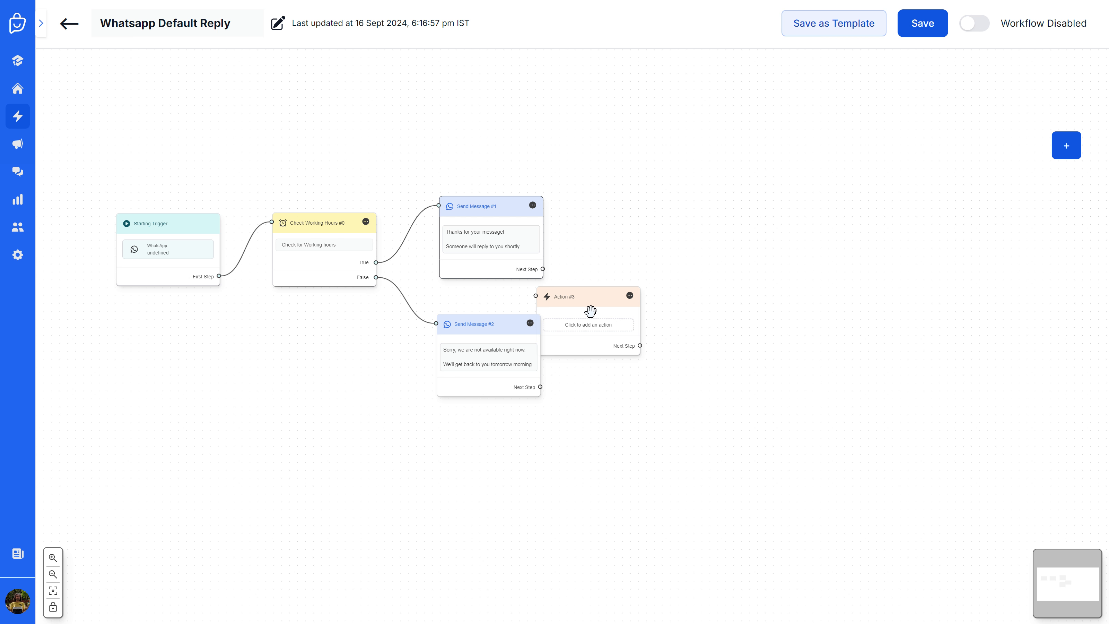
{"action": "left_click_drag", "start_coordinate": [591, 312], "coordinate": [679, 288]}
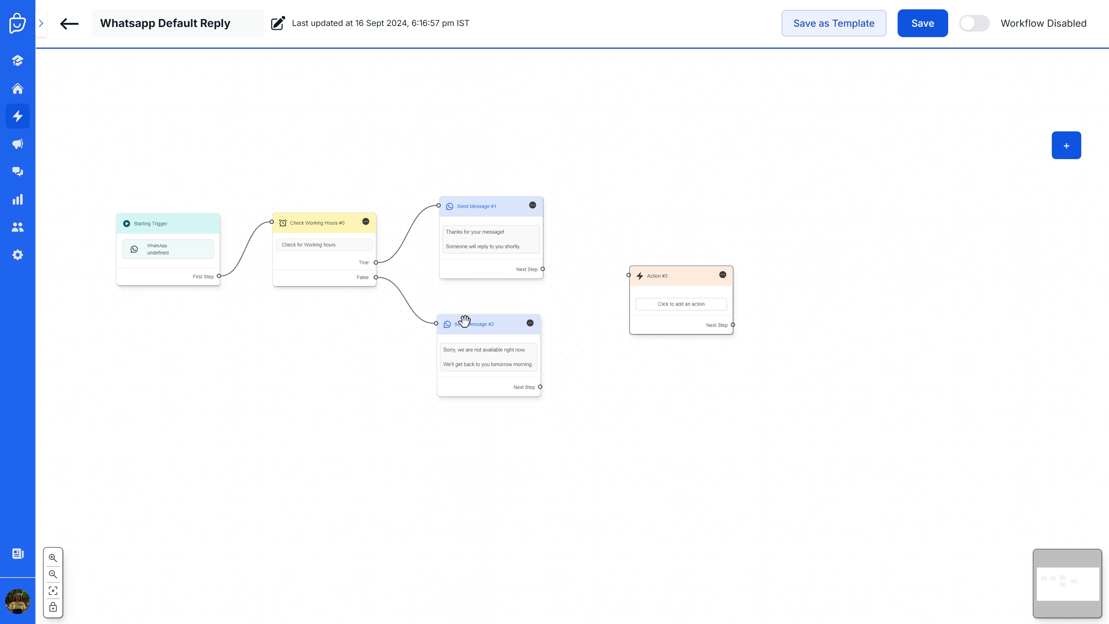
{"action": "left_click_drag", "start_coordinate": [465, 320], "coordinate": [468, 313]}
Step: Configure the Action block to create a ticket assigned to the Default Assignee
{"action": "left_click", "coordinate": [689, 310]}
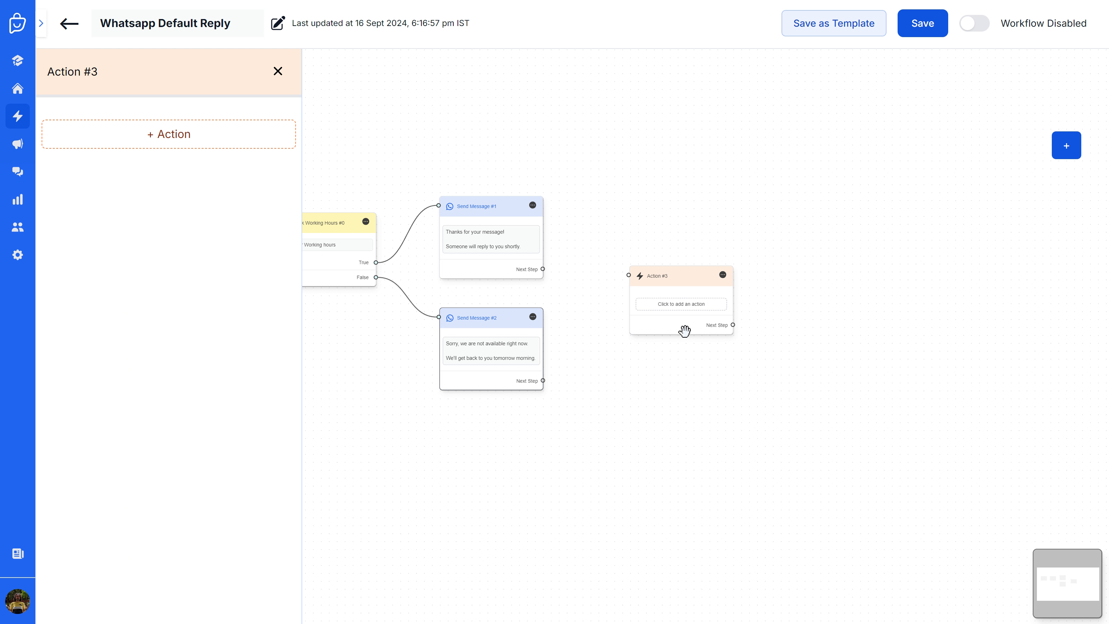
{"action": "left_click", "coordinate": [175, 137]}
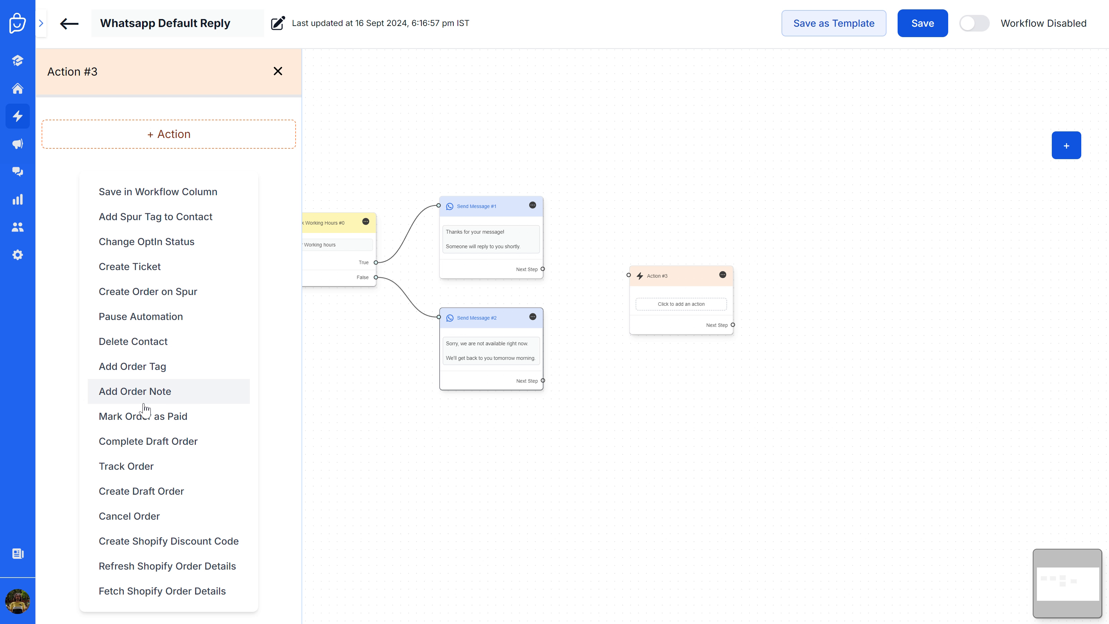
{"action": "left_click", "coordinate": [166, 267]}
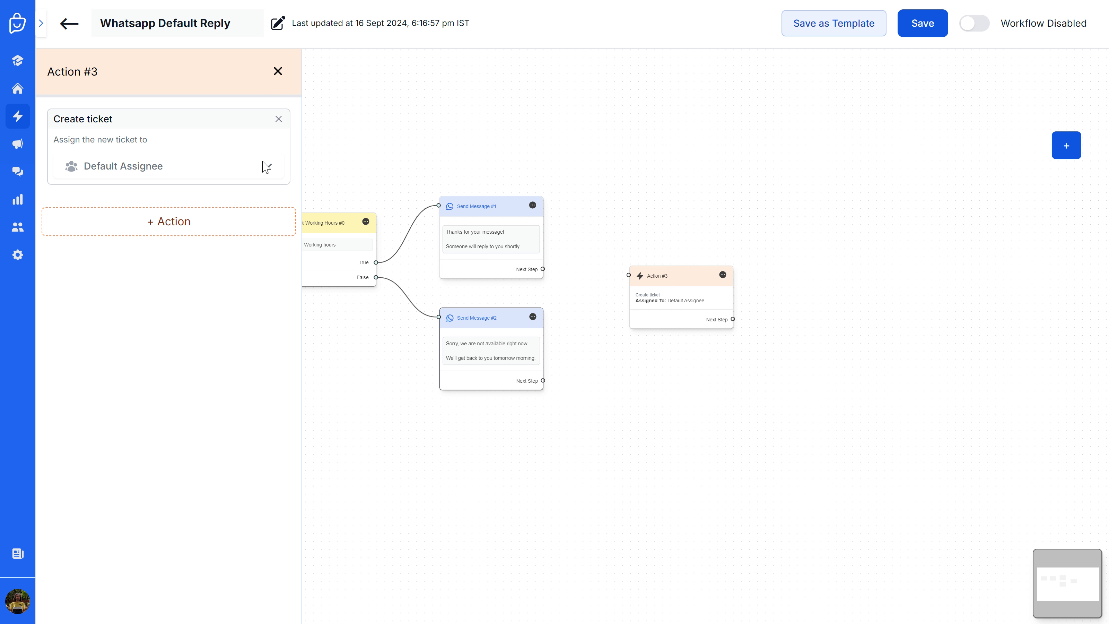
{"action": "left_click", "coordinate": [277, 71]}
Step: Connect the Next Step outputs of both message blocks to the Create ticket action block
{"action": "scroll", "coordinate": [544, 257], "scroll_direction": "up", "scroll_amount": 3}
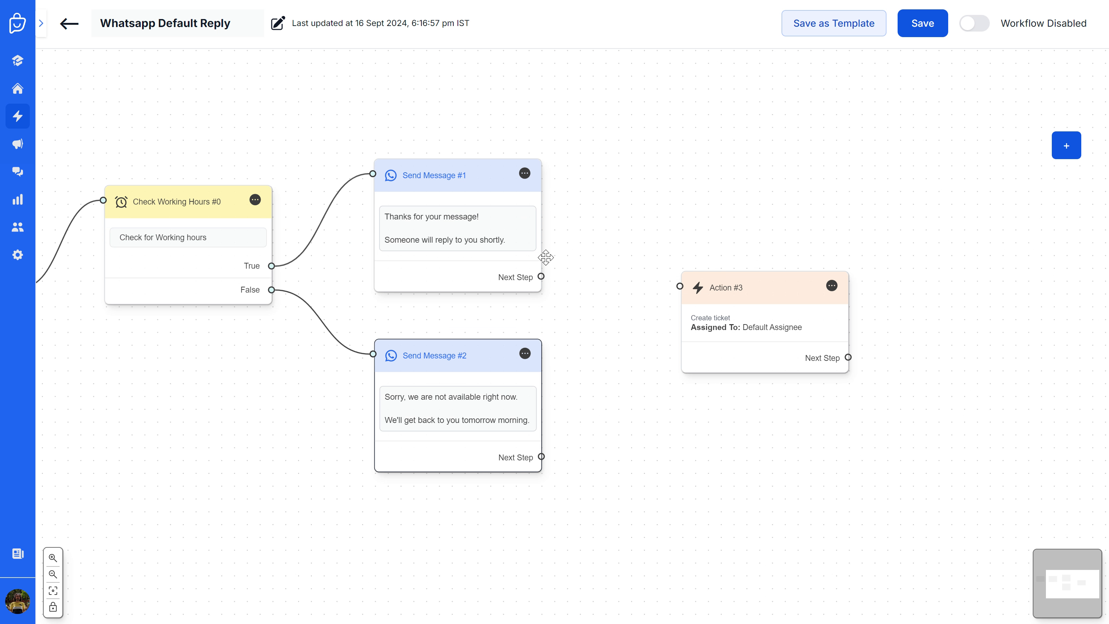
{"action": "left_click_drag", "start_coordinate": [542, 276], "coordinate": [679, 286]}
{"action": "left_click_drag", "start_coordinate": [541, 456], "coordinate": [679, 286]}
Step: Examine the users and teams available as assignees for the Create ticket action, keeping the Default Assignee
{"action": "left_click", "coordinate": [688, 294]}
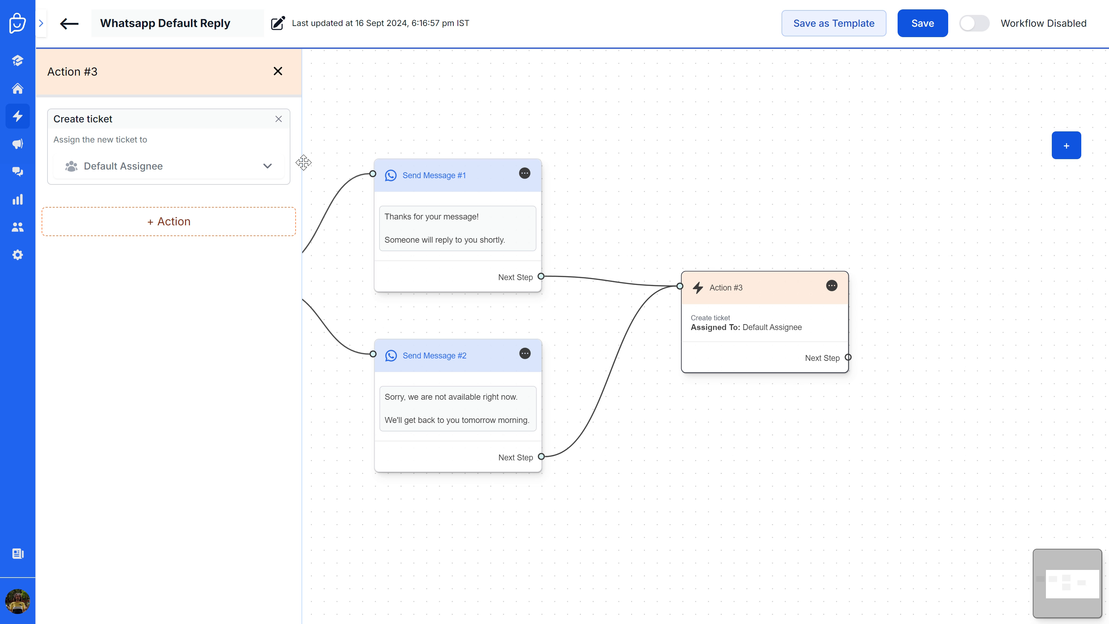
{"action": "left_click", "coordinate": [267, 166]}
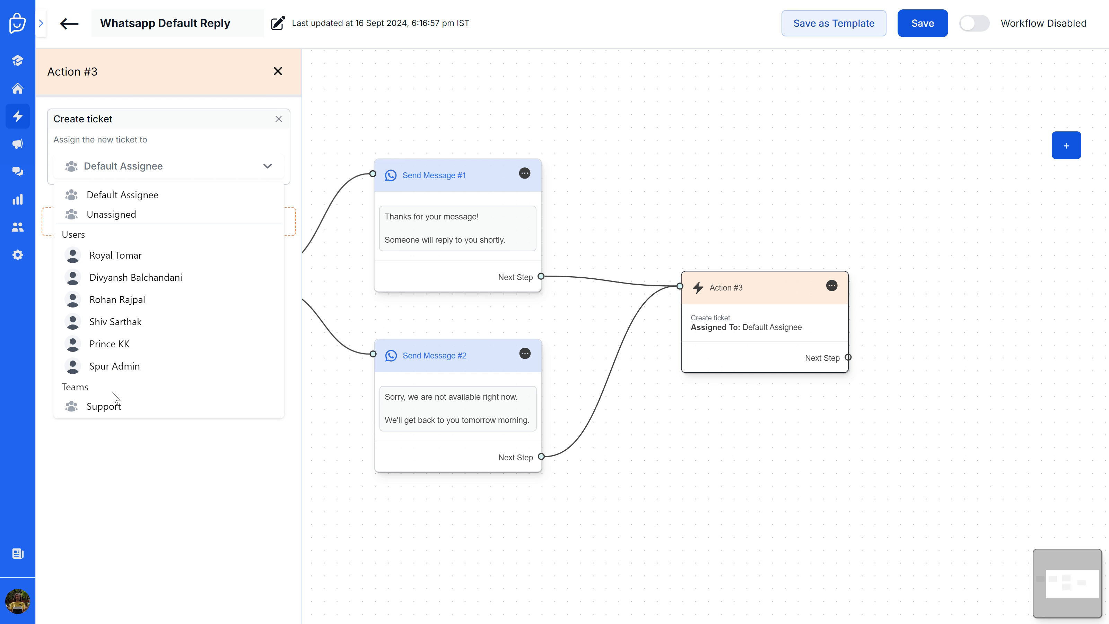
{"action": "left_click", "coordinate": [277, 70]}
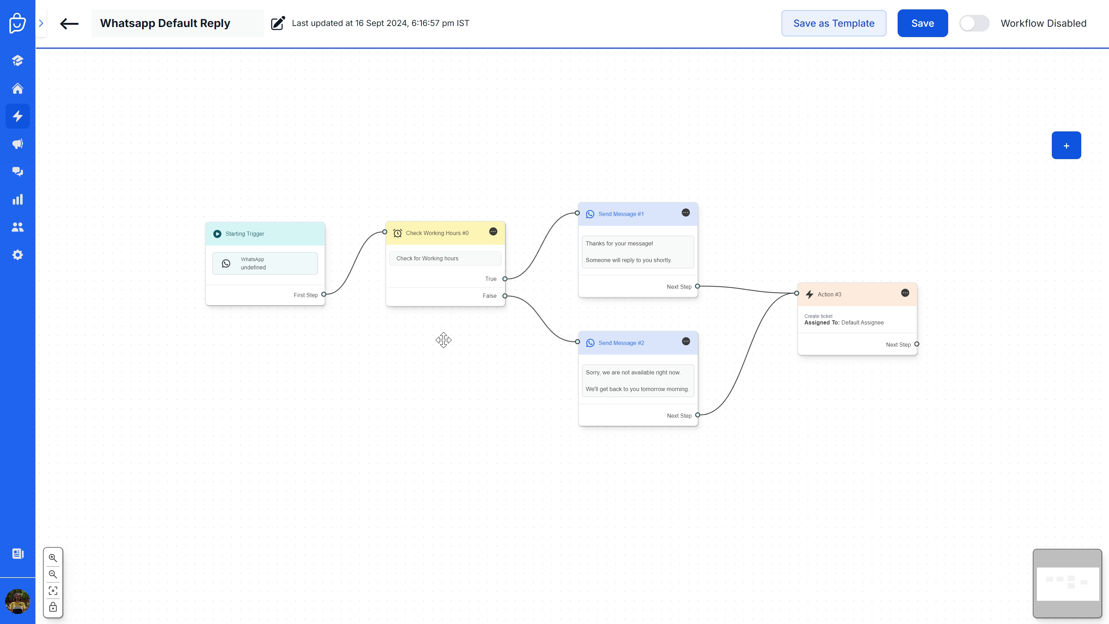
{"action": "left_click_drag", "start_coordinate": [899, 114], "coordinate": [876, 117]}
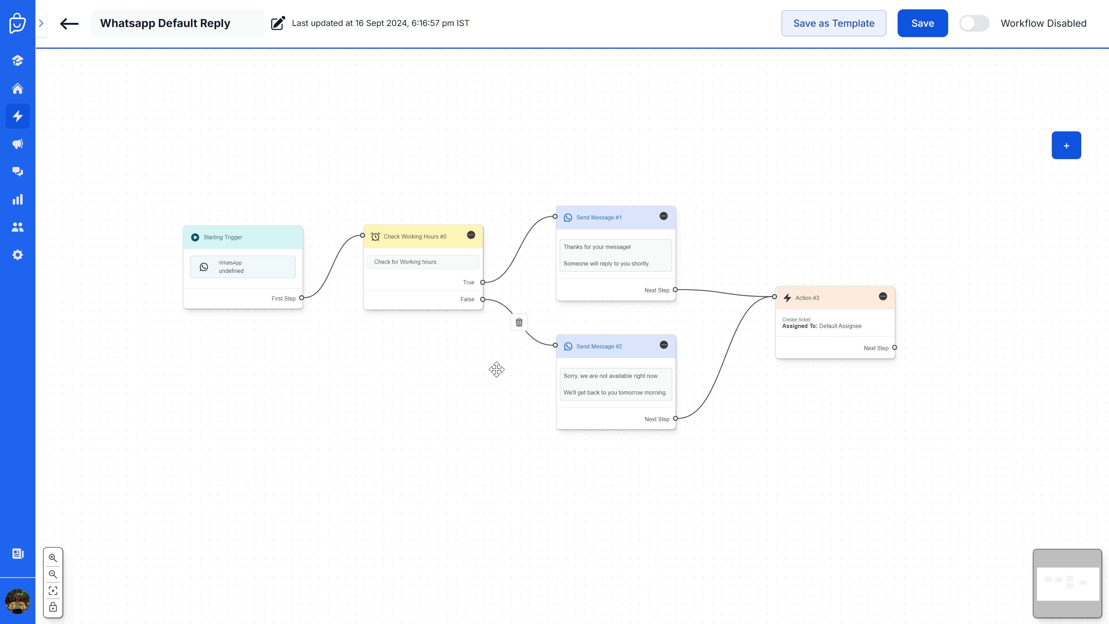
{"action": "scroll", "coordinate": [484, 388], "scroll_direction": "up", "scroll_amount": 1}
{"action": "scroll", "coordinate": [487, 386], "scroll_direction": "down", "scroll_amount": 3}
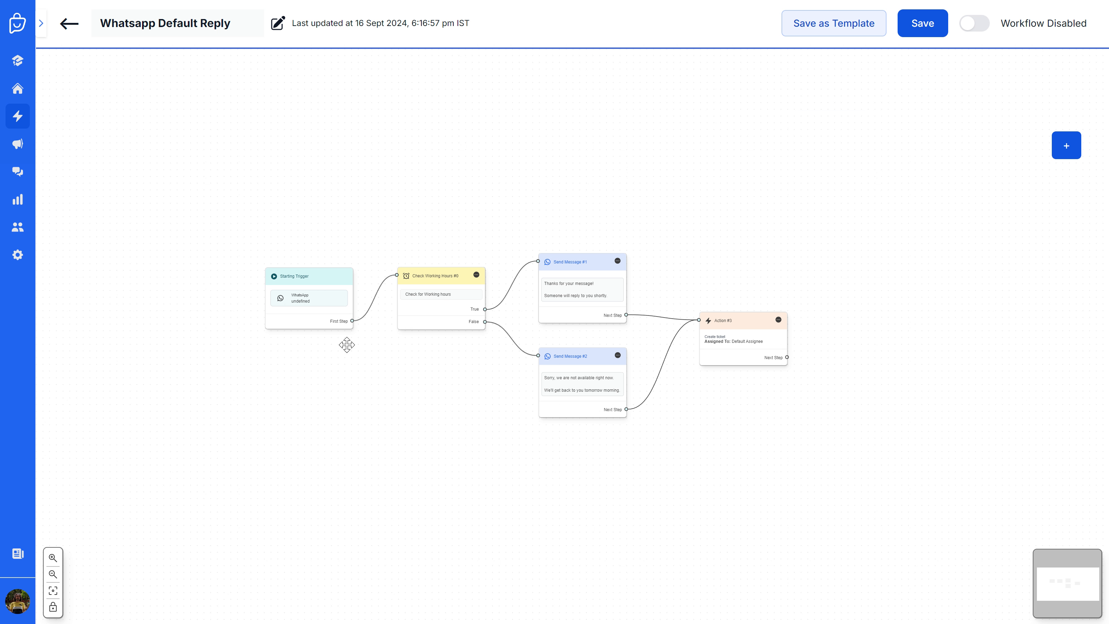
{"action": "scroll", "coordinate": [368, 357], "scroll_direction": "up", "scroll_amount": 3}
{"action": "scroll", "coordinate": [618, 250], "scroll_direction": "right", "scroll_amount": 3}
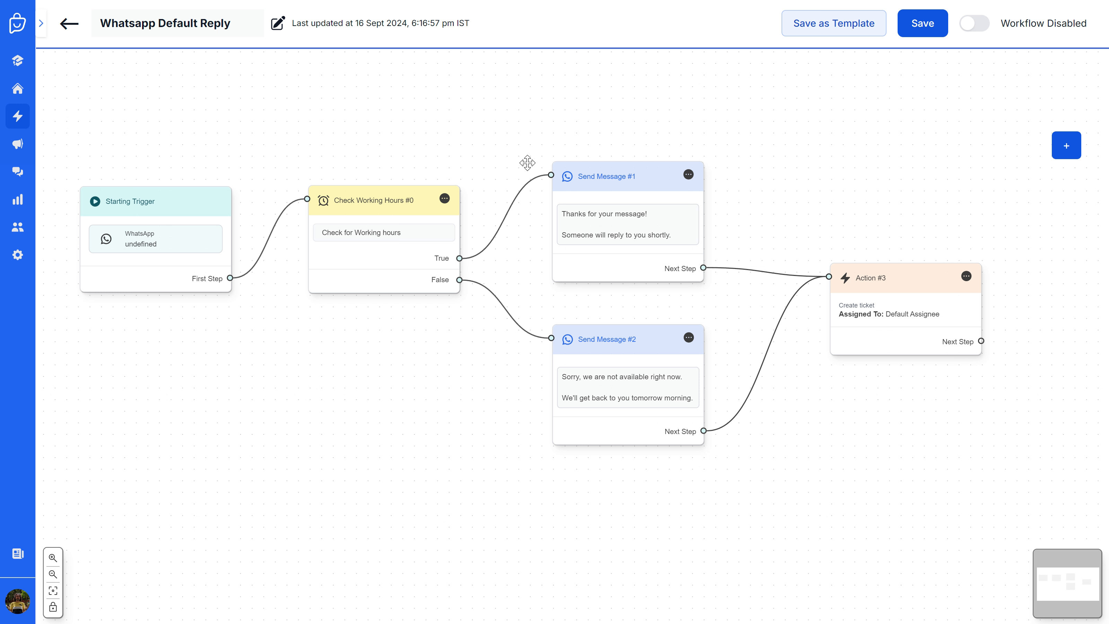
{"action": "scroll", "coordinate": [790, 232], "scroll_direction": "down", "scroll_amount": 1}
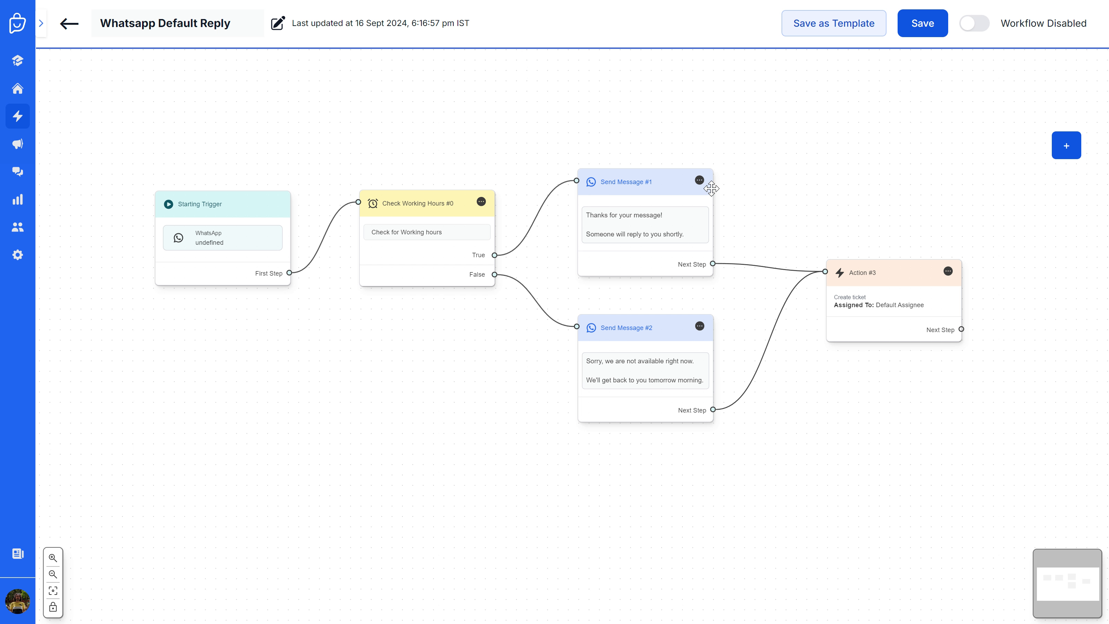
Step: Delete the connection between Starting Trigger and Check Working Hours, and move the trigger block farther left to make room
{"action": "left_click_drag", "start_coordinate": [452, 409], "coordinate": [809, 448]}
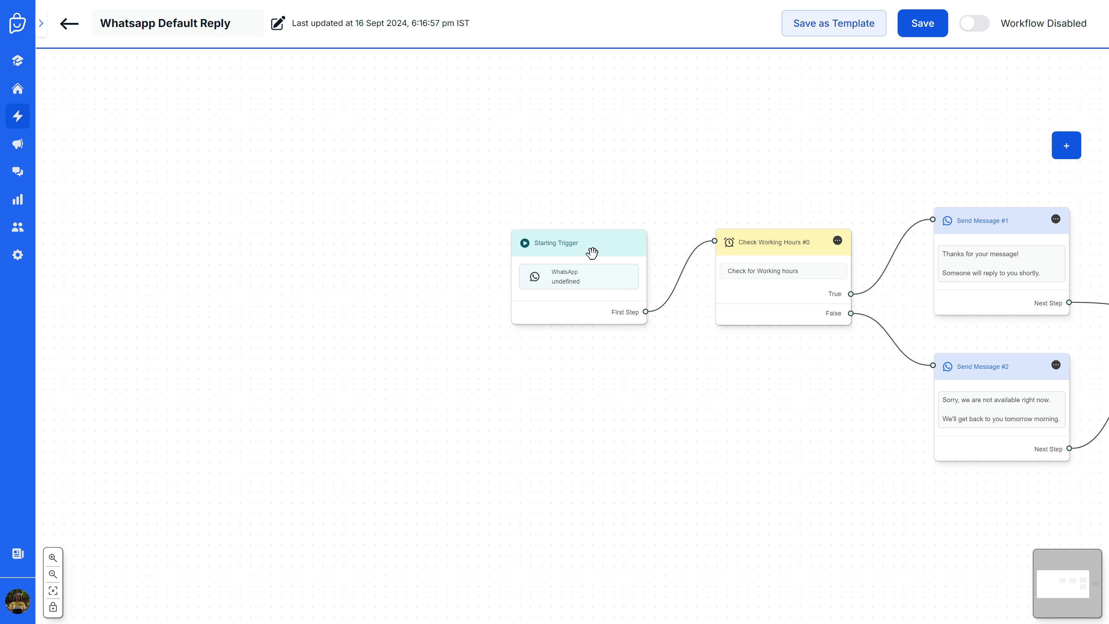
{"action": "left_click_drag", "start_coordinate": [591, 250], "coordinate": [453, 262]}
{"action": "left_click", "coordinate": [611, 288]}
{"action": "left_click_drag", "start_coordinate": [774, 421], "coordinate": [464, 392]}
{"action": "left_click_drag", "start_coordinate": [400, 472], "coordinate": [905, 505]}
{"action": "left_click_drag", "start_coordinate": [579, 263], "coordinate": [443, 256]}
{"action": "left_click_drag", "start_coordinate": [896, 366], "coordinate": [815, 370]}
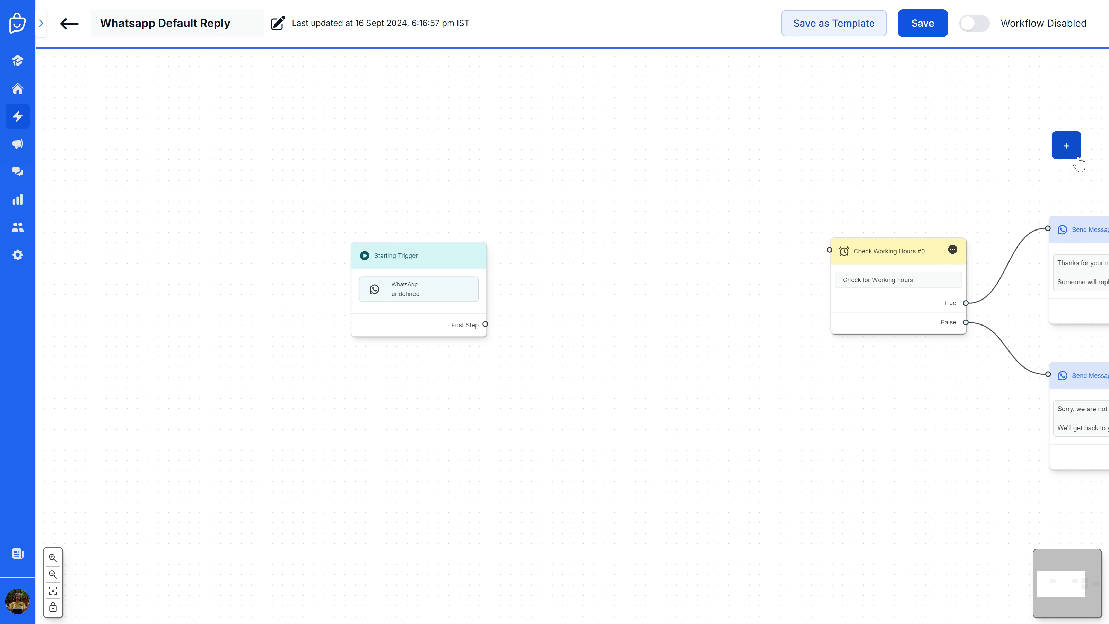
Step: Add a Start Flow block and place it level with and between Starting Trigger and Check Working Hours
{"action": "scroll", "coordinate": [664, 379], "scroll_direction": "up", "scroll_amount": 2}
{"action": "left_click_drag", "start_coordinate": [675, 352], "coordinate": [656, 389]}
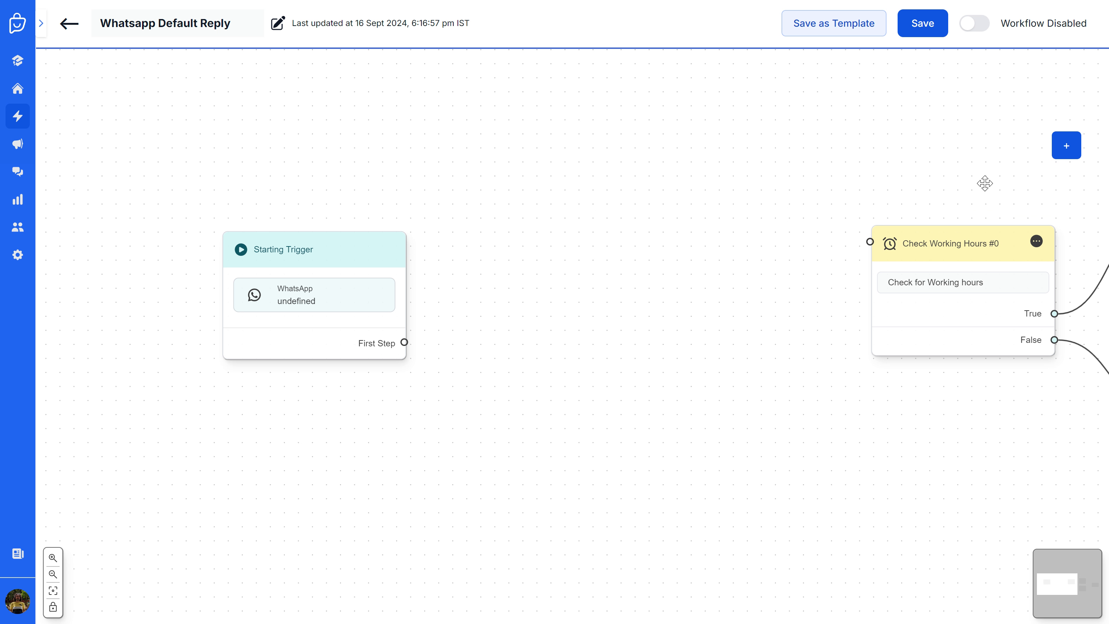
{"action": "left_click", "coordinate": [1067, 147]}
{"action": "left_click", "coordinate": [601, 202]}
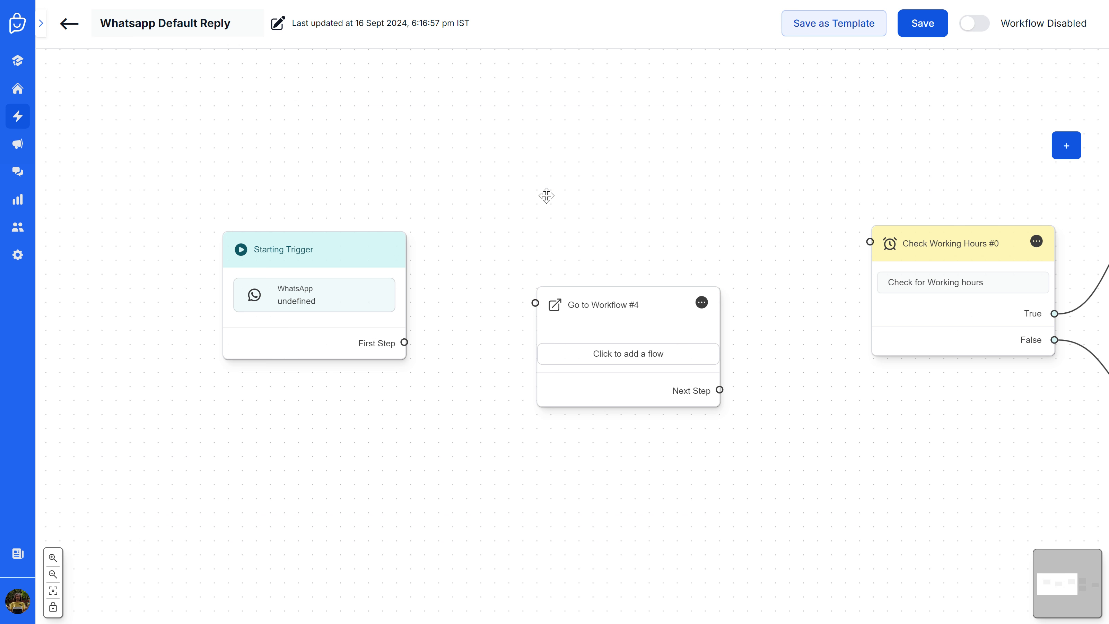
{"action": "left_click_drag", "start_coordinate": [606, 310], "coordinate": [609, 248]}
Step: Search the published flows for "agent" and set the Go to Workflow block to WA Agent Timing & Message
{"action": "left_click", "coordinate": [616, 295]}
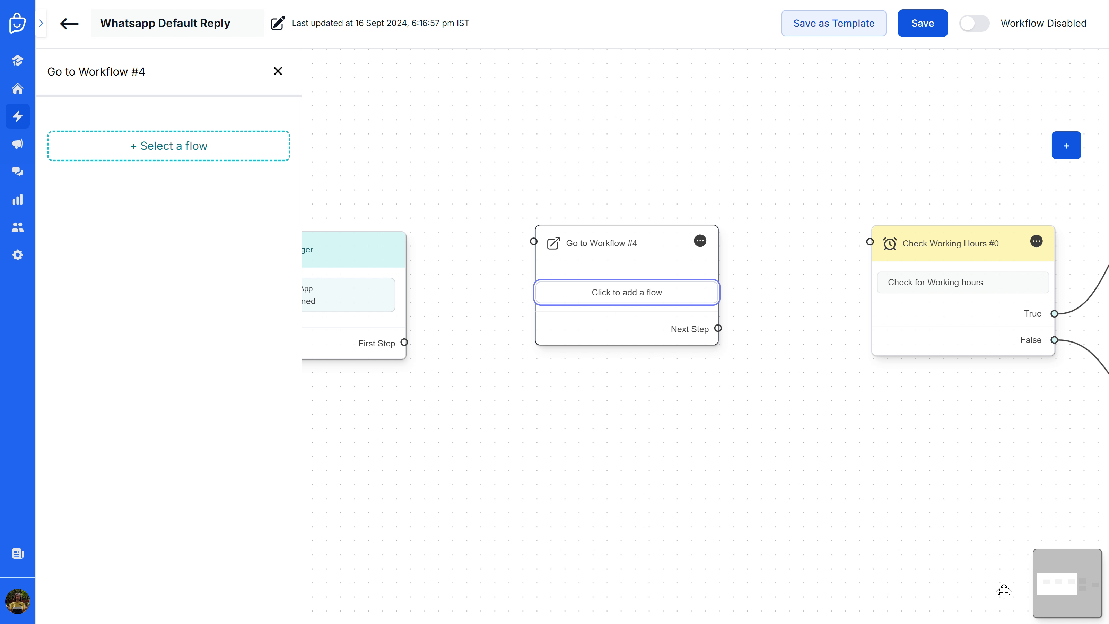
{"action": "left_click", "coordinate": [170, 154]}
{"action": "left_click", "coordinate": [366, 144]}
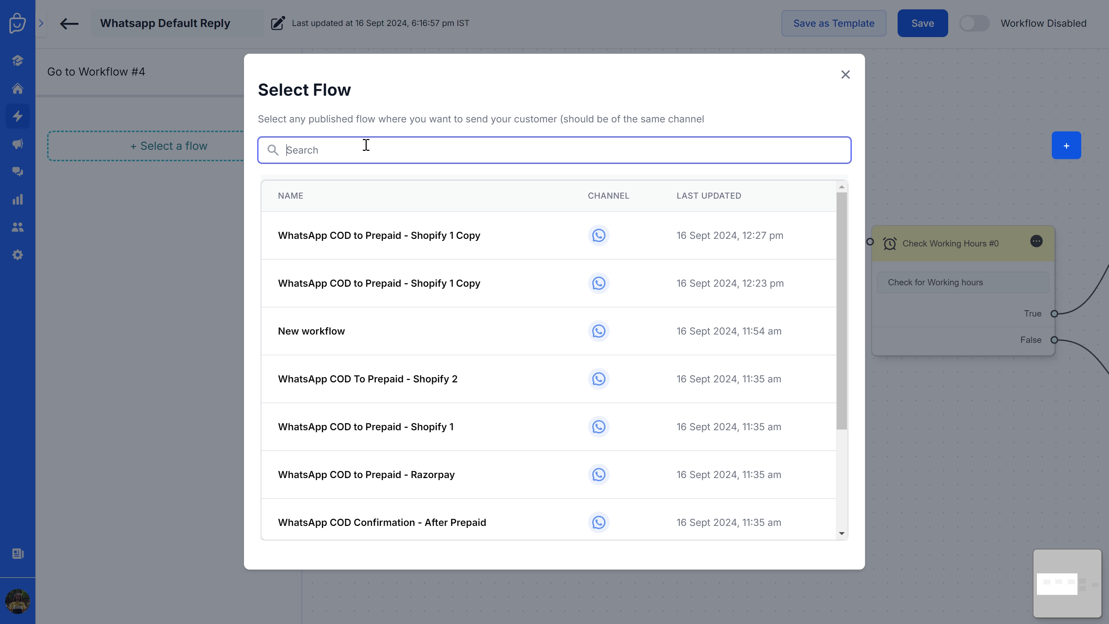
{"action": "type", "text": "agent"}
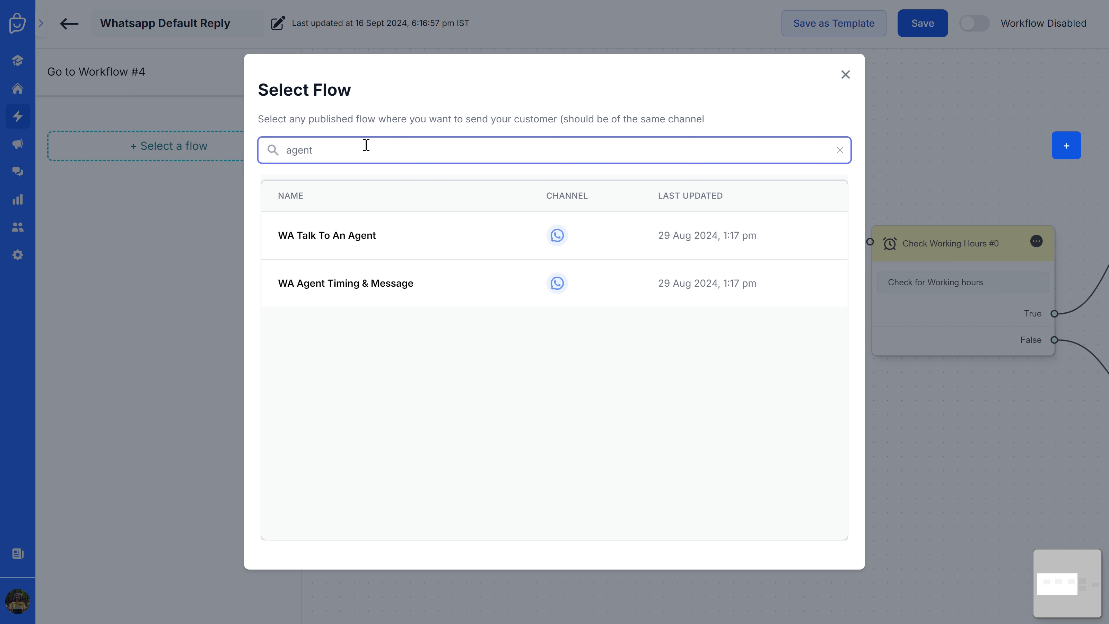
{"action": "left_click", "coordinate": [325, 284]}
{"action": "left_click", "coordinate": [274, 71]}
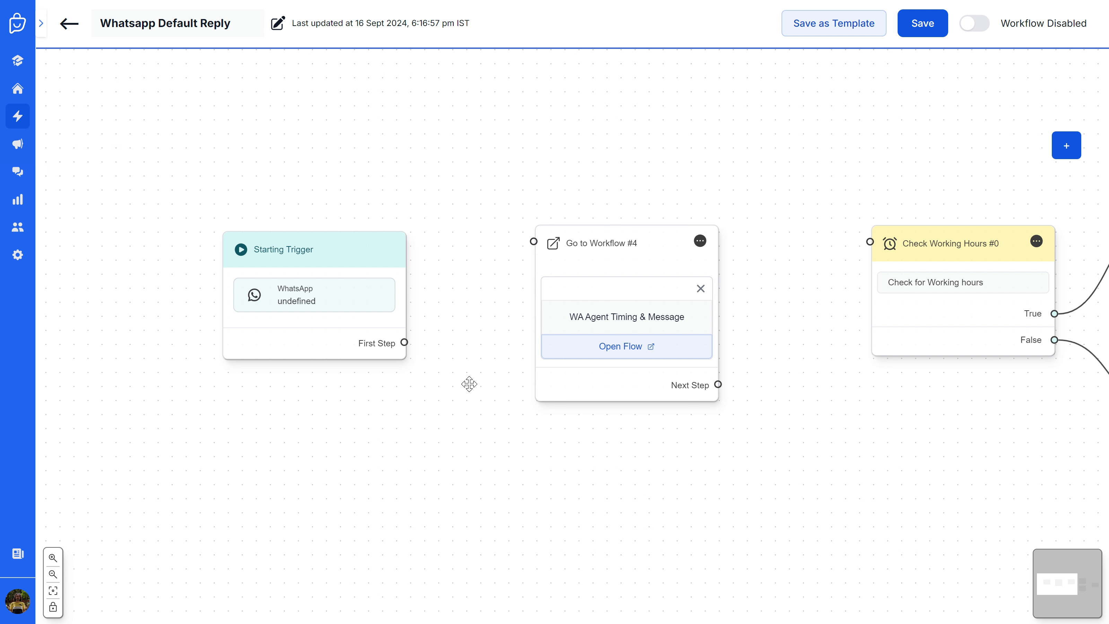
Step: Connect the Starting Trigger's First Step to the Go to Workflow block, and open its linked flow
{"action": "left_click_drag", "start_coordinate": [303, 282], "coordinate": [437, 191]}
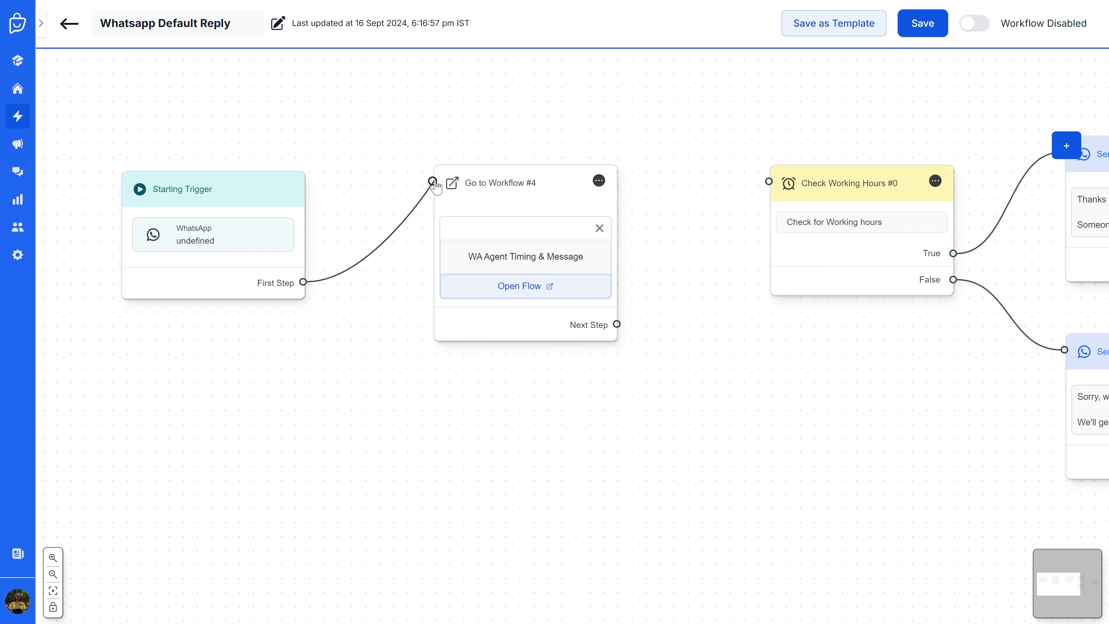
{"action": "left_click_drag", "start_coordinate": [770, 492], "coordinate": [871, 483]}
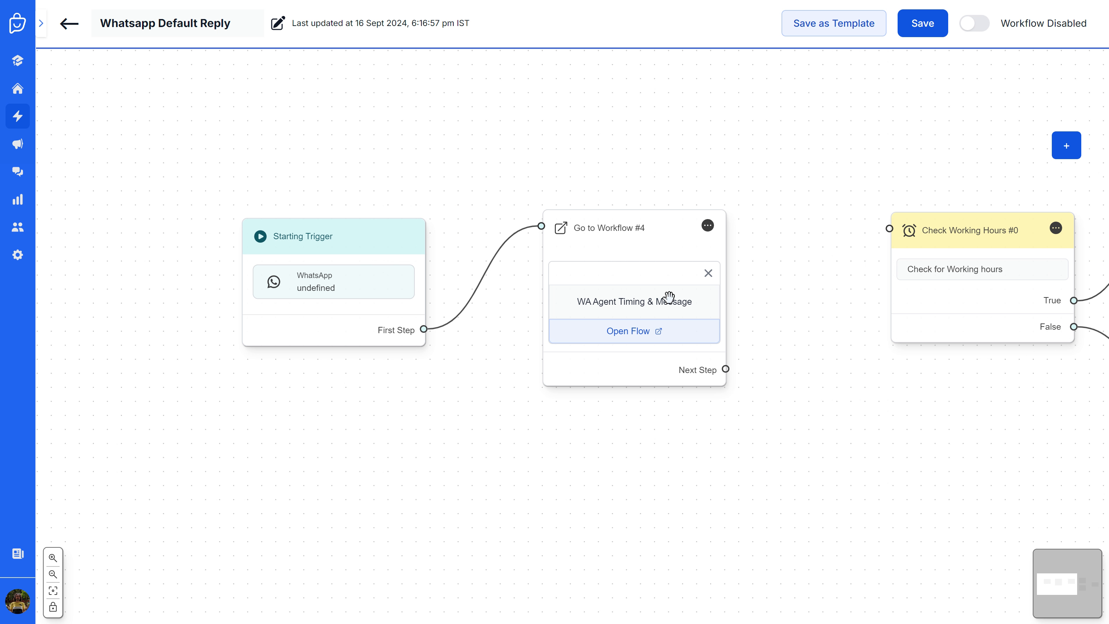
{"action": "left_click", "coordinate": [638, 337]}
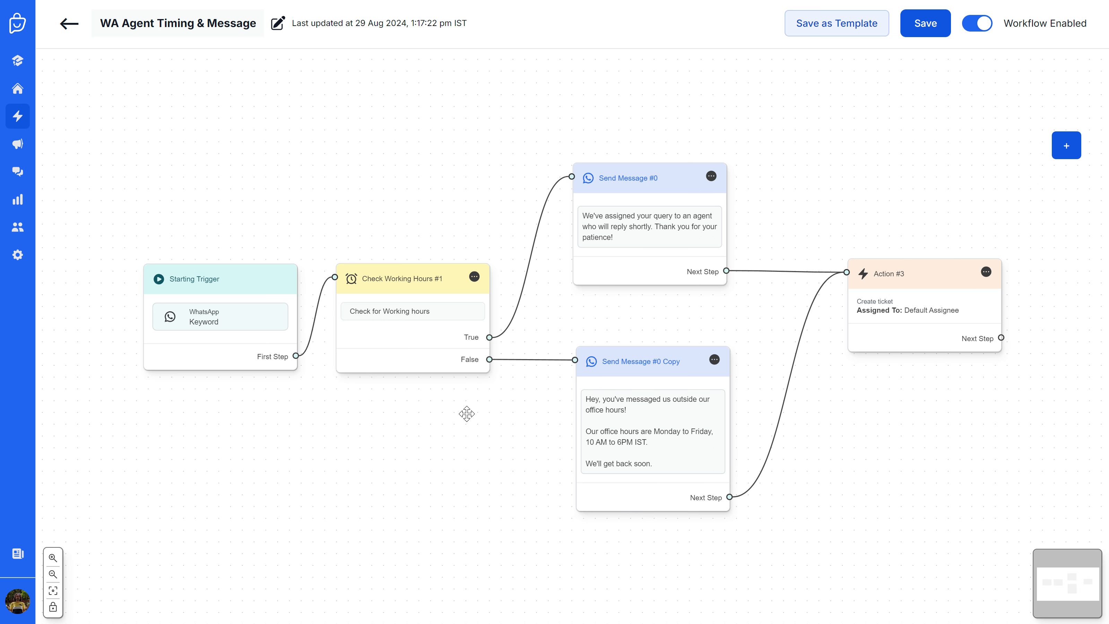
Step: Examine the WA Agent Timing & Message flow: its working-hours check, the two reply messages and the ticket creation action
{"action": "scroll", "coordinate": [463, 414], "scroll_direction": "up", "scroll_amount": 2}
{"action": "scroll", "coordinate": [464, 414], "scroll_direction": "down", "scroll_amount": 2}
{"action": "left_click_drag", "start_coordinate": [508, 431], "coordinate": [495, 389]}
{"action": "scroll", "coordinate": [497, 395], "scroll_direction": "up", "scroll_amount": 2}
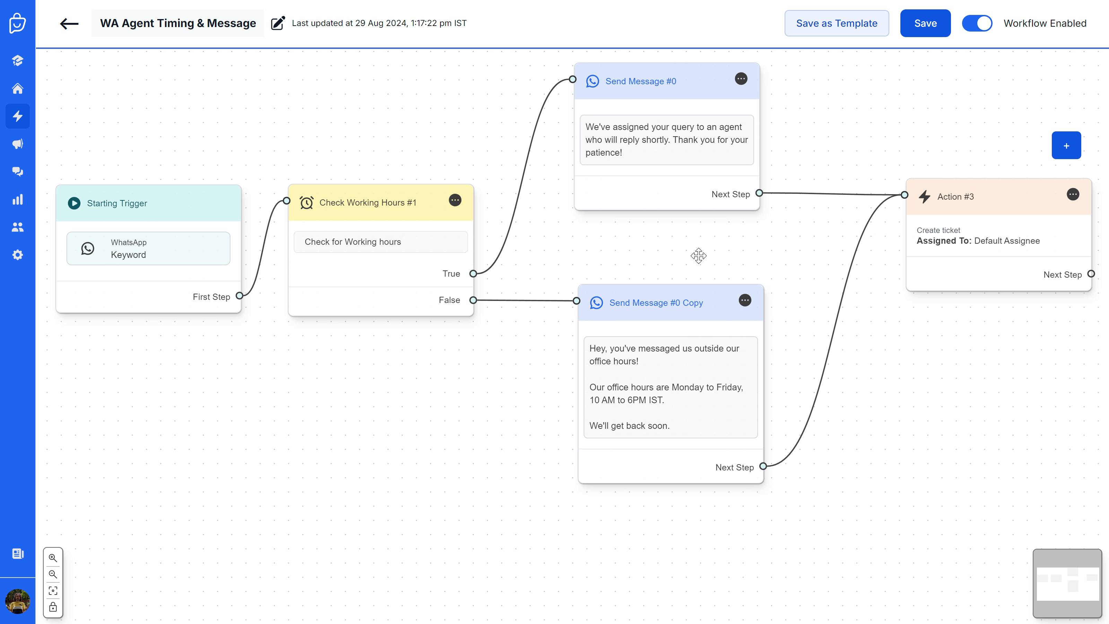
{"action": "left_click_drag", "start_coordinate": [698, 253], "coordinate": [583, 339]}
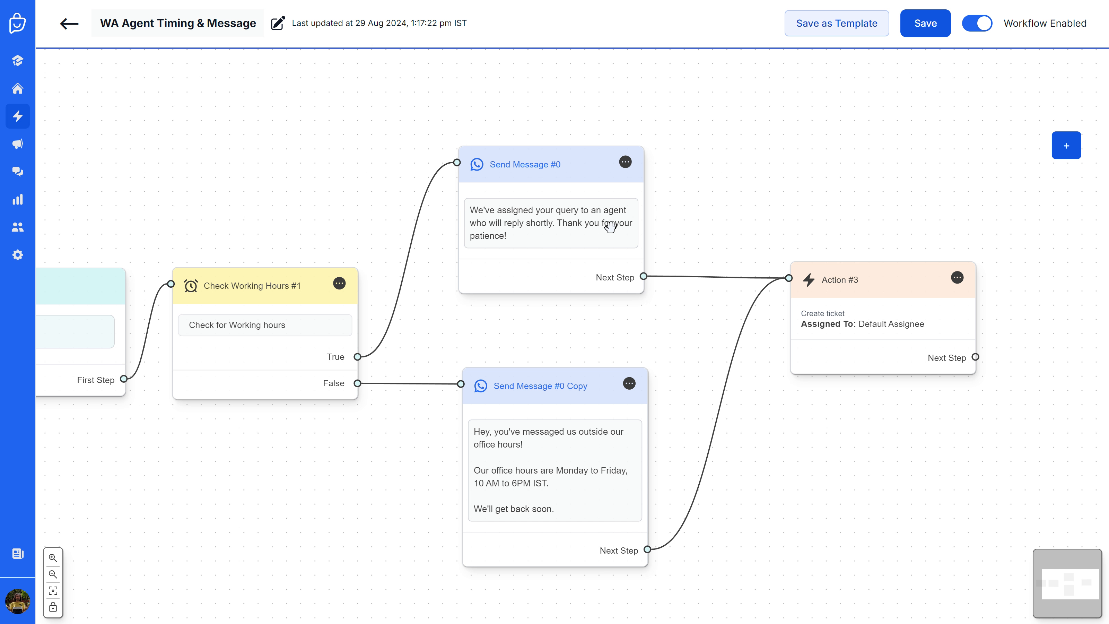
{"action": "left_click_drag", "start_coordinate": [540, 328], "coordinate": [537, 278]}
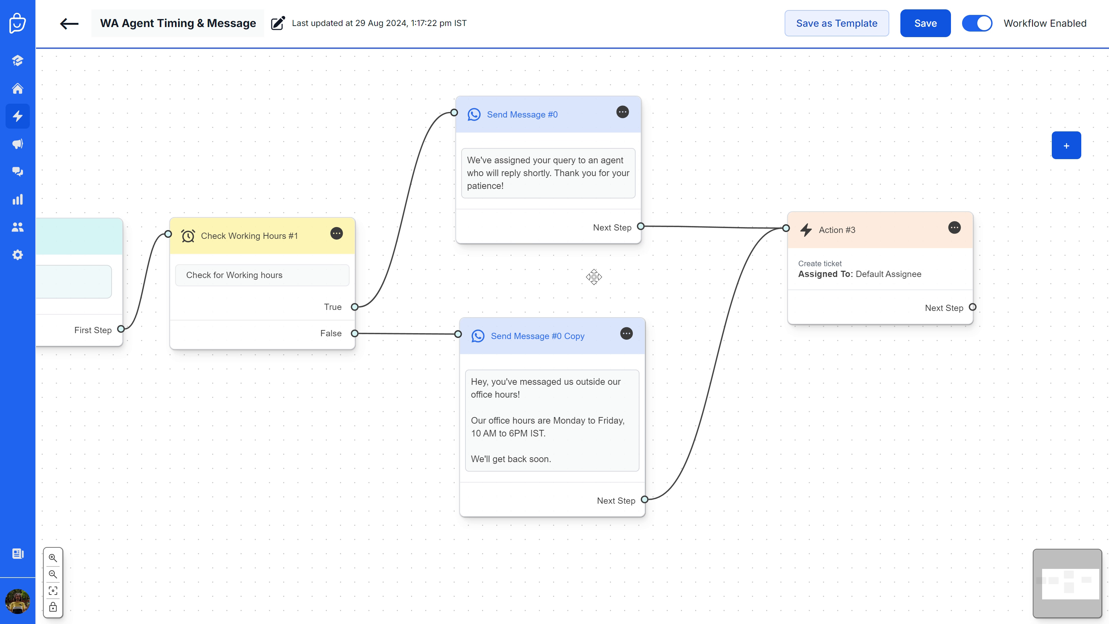
{"action": "left_click_drag", "start_coordinate": [683, 305], "coordinate": [671, 198]}
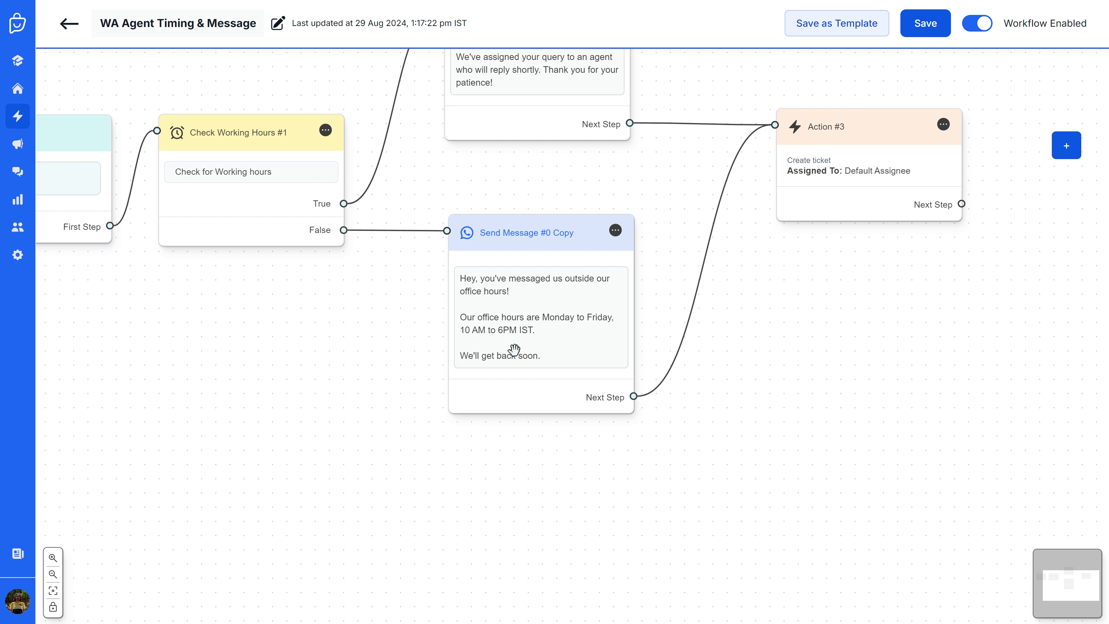
{"action": "left_click_drag", "start_coordinate": [796, 274], "coordinate": [908, 369]}
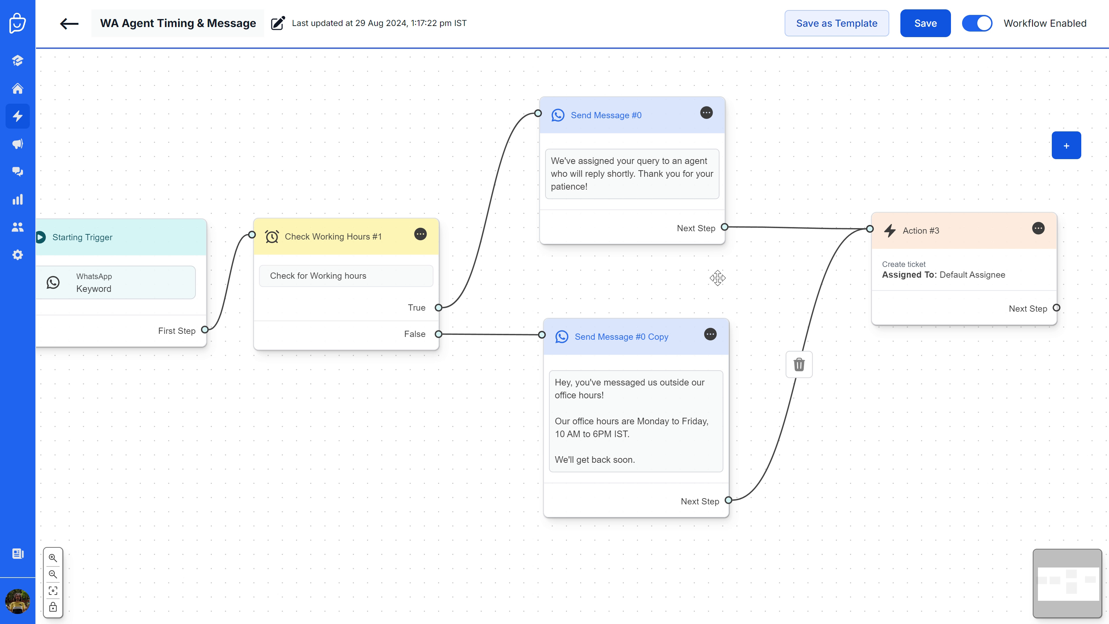
{"action": "left_click_drag", "start_coordinate": [737, 277], "coordinate": [777, 277]}
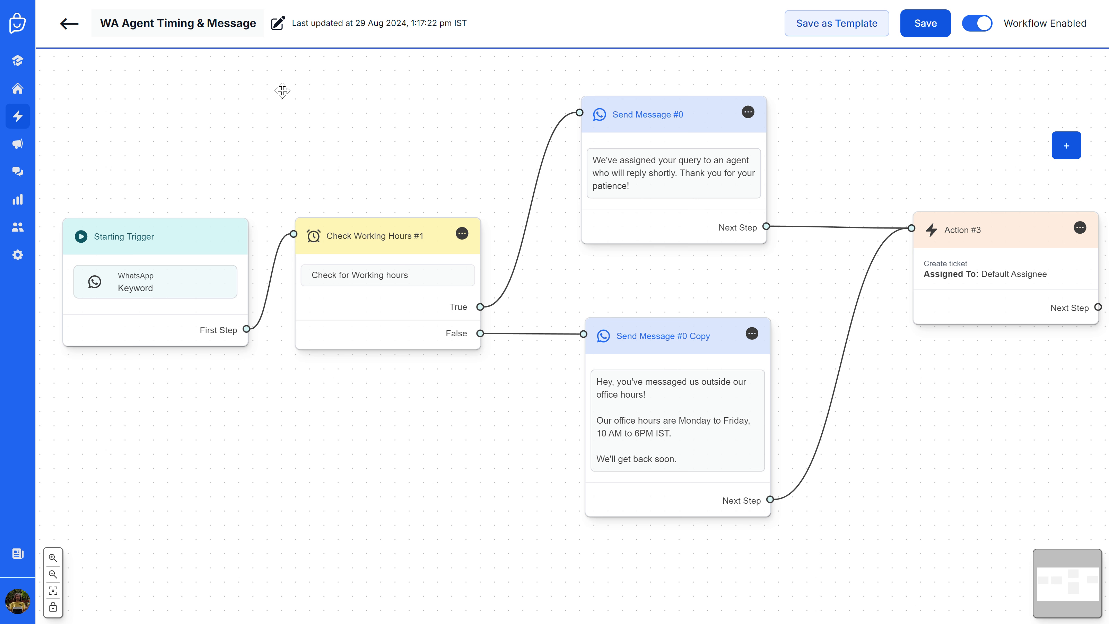
{"action": "left_click", "coordinate": [70, 0]}
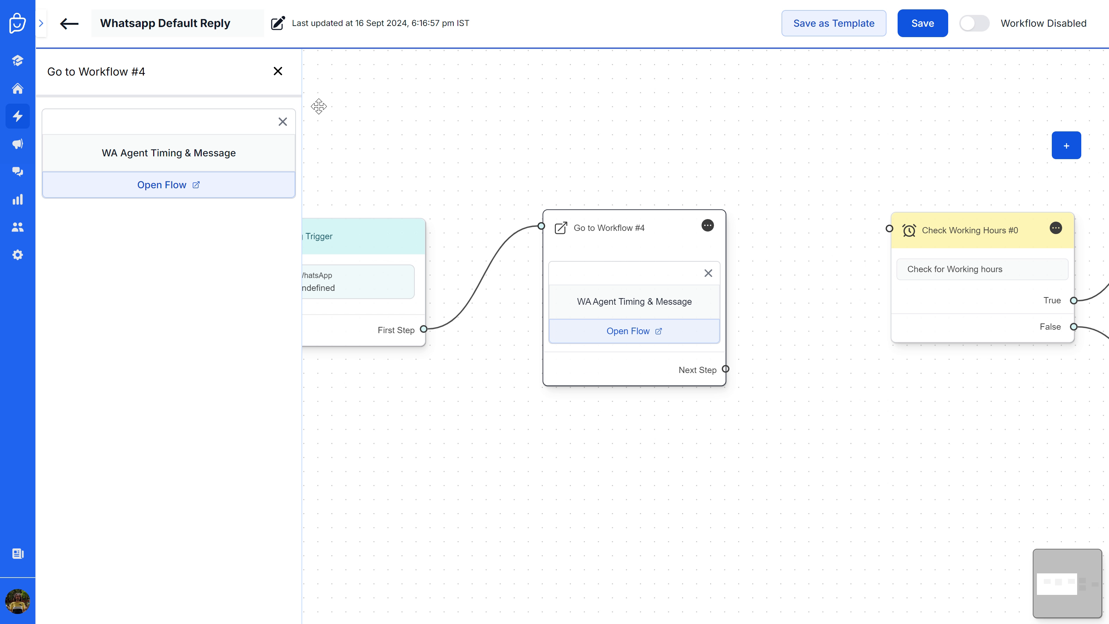
{"action": "left_click", "coordinate": [230, 0]}
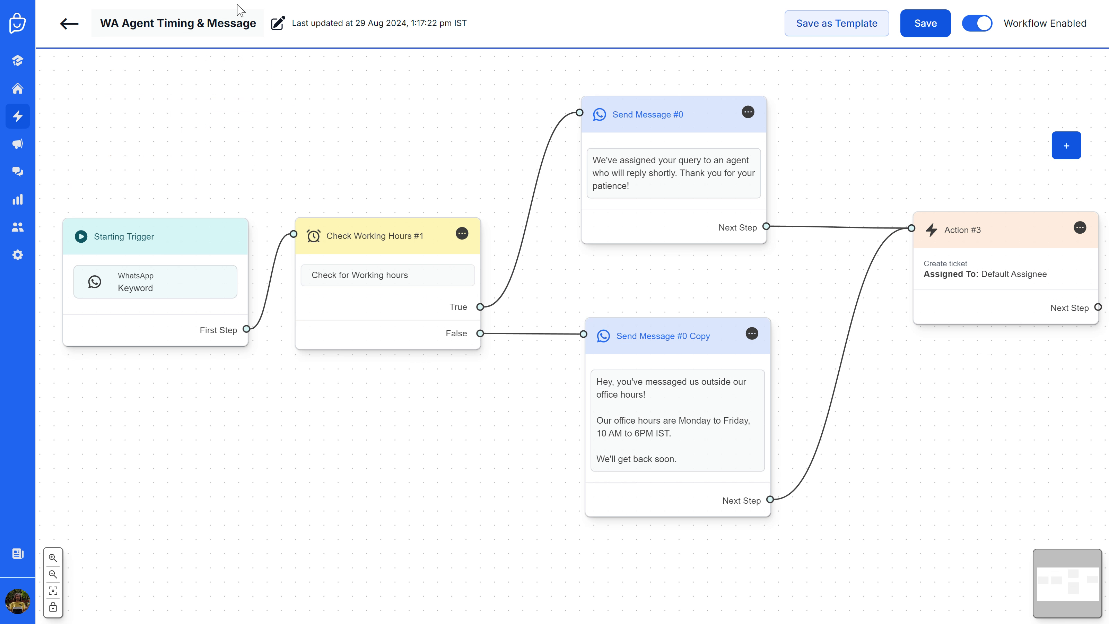
{"action": "left_click_drag", "start_coordinate": [641, 278], "coordinate": [699, 275]}
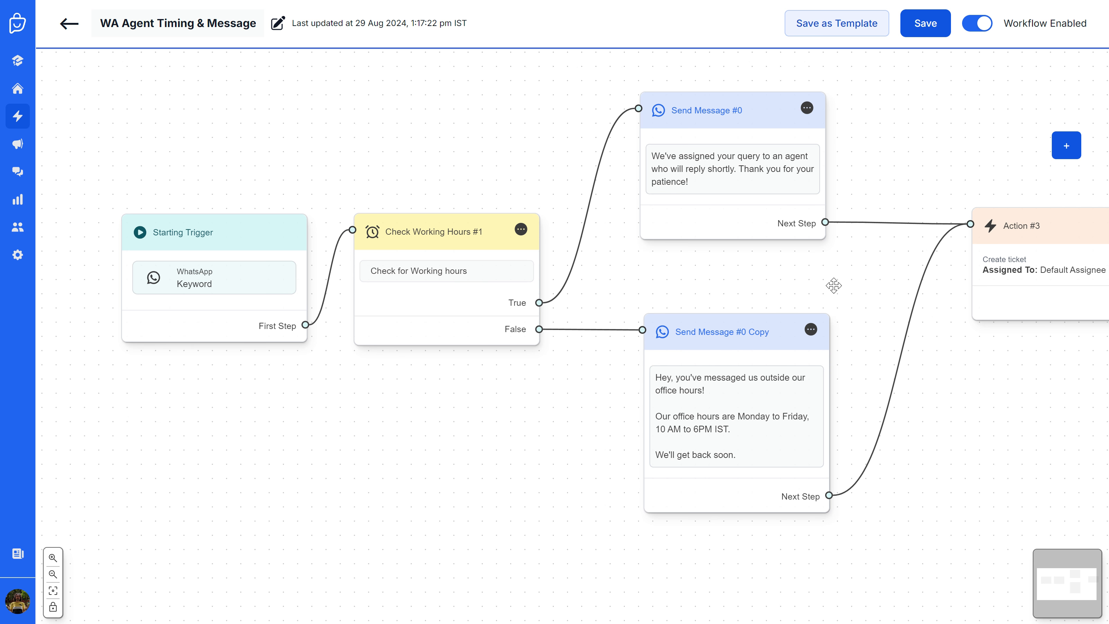
{"action": "scroll", "coordinate": [834, 285], "scroll_direction": "down", "scroll_amount": 1}
{"action": "left_click_drag", "start_coordinate": [839, 284], "coordinate": [778, 281]}
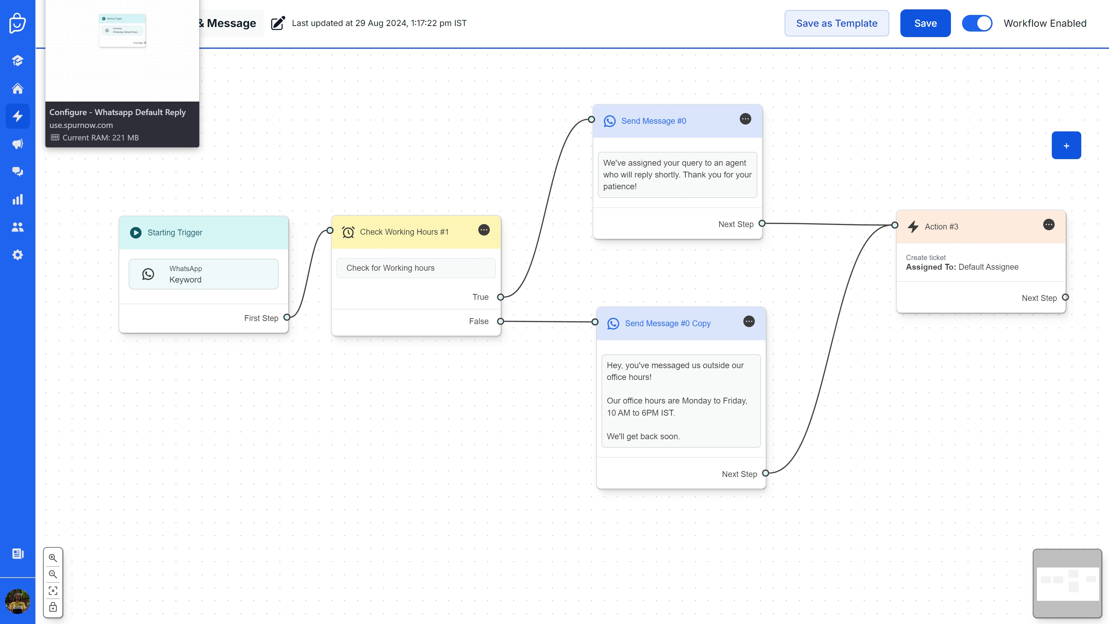
Step: Return to the Whatsapp Default Reply workflow, close the Go to Workflow block's settings and save the workflow
{"action": "left_click", "coordinate": [70, 1]}
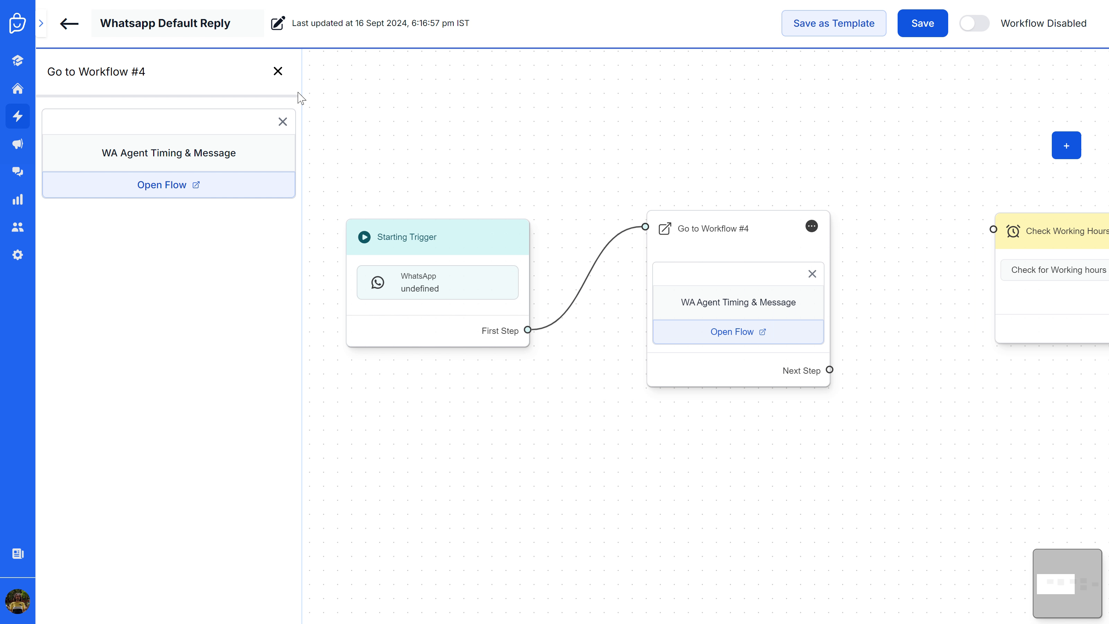
{"action": "left_click", "coordinate": [278, 71]}
{"action": "scroll", "coordinate": [509, 370], "scroll_direction": "up", "scroll_amount": 2}
{"action": "left_click_drag", "start_coordinate": [564, 412], "coordinate": [495, 470]}
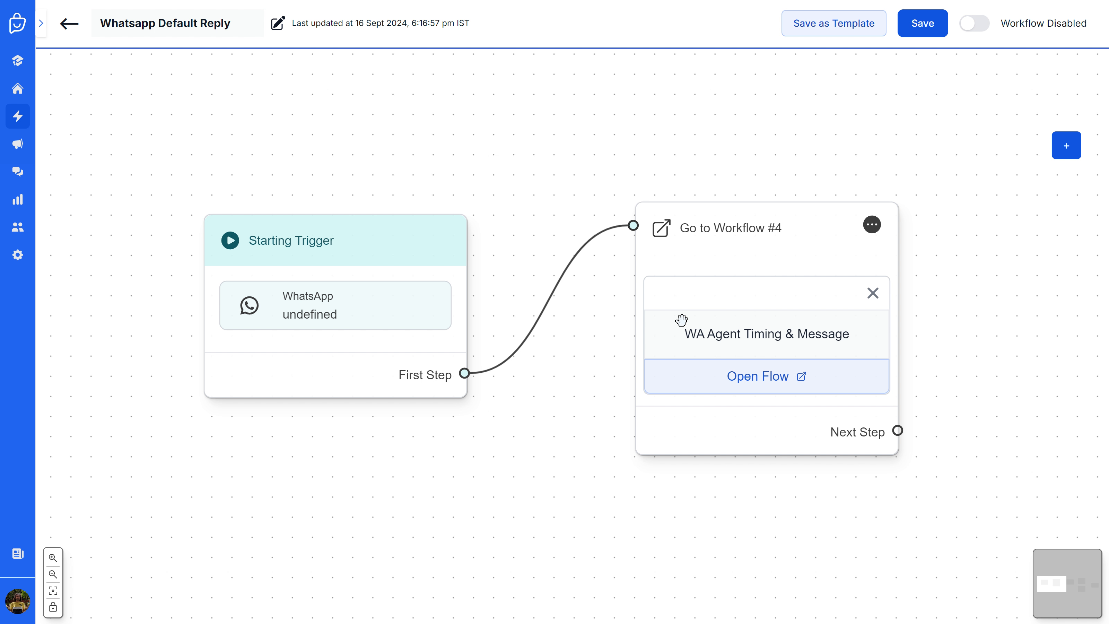
{"action": "left_click", "coordinate": [930, 31]}
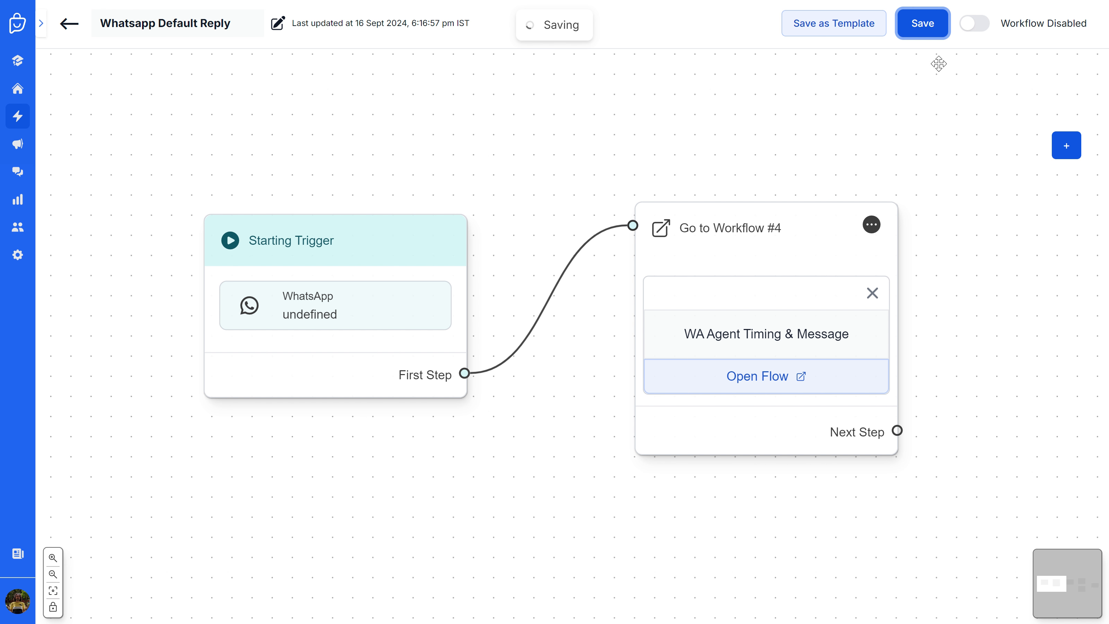
Step: Enable the Whatsapp Default Reply workflow and exit its editor, saving the changes and confirming leaving the page
{"action": "left_click", "coordinate": [978, 24]}
{"action": "left_click", "coordinate": [82, 33]}
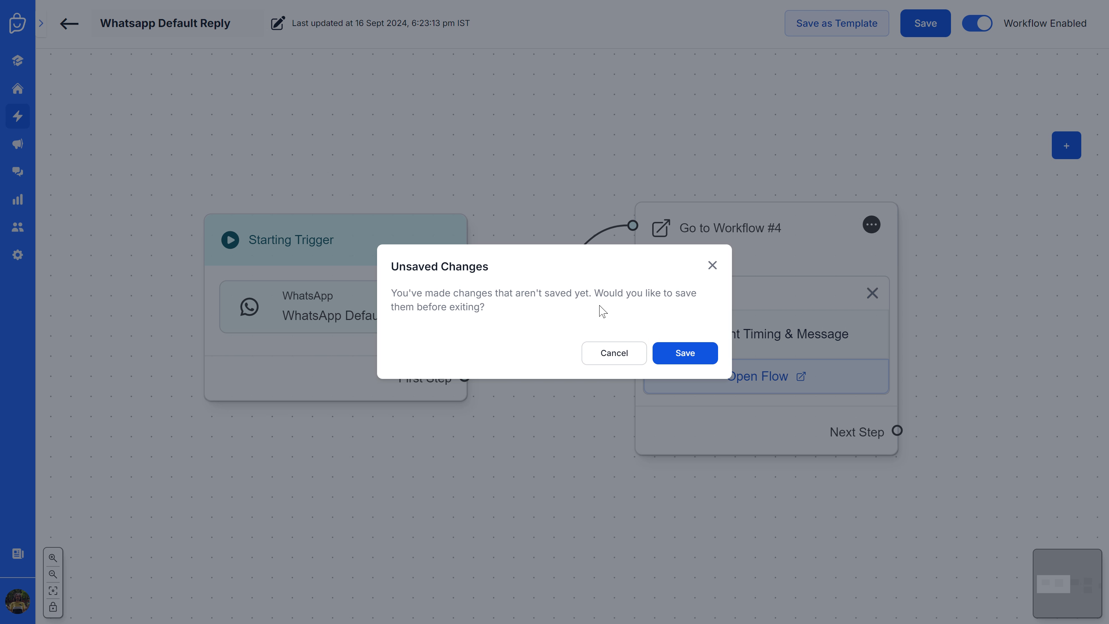
{"action": "left_click", "coordinate": [668, 352]}
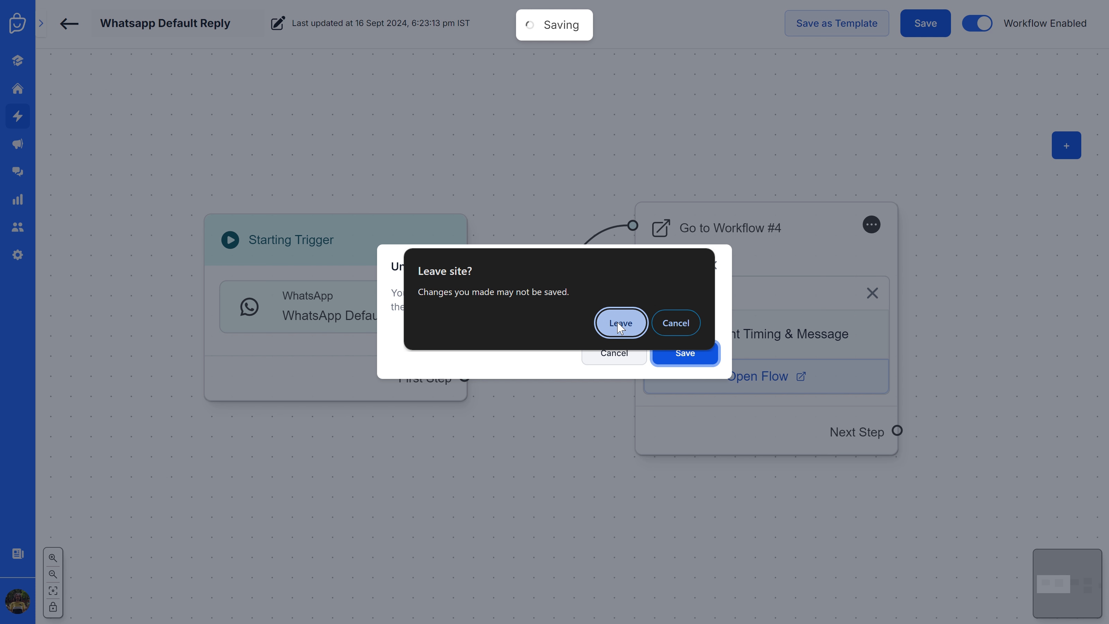
{"action": "left_click", "coordinate": [620, 324]}
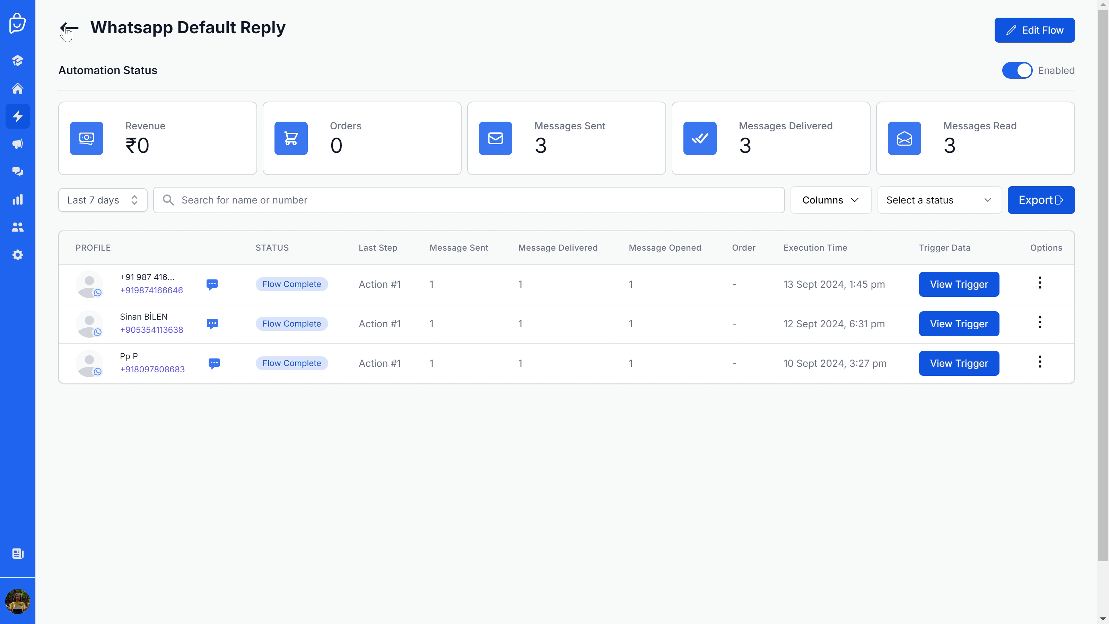
Step: Return to the automation flows list, and switch to the YouTube video on default replies for Instagram and WhatsApp automations
{"action": "left_click", "coordinate": [68, 28]}
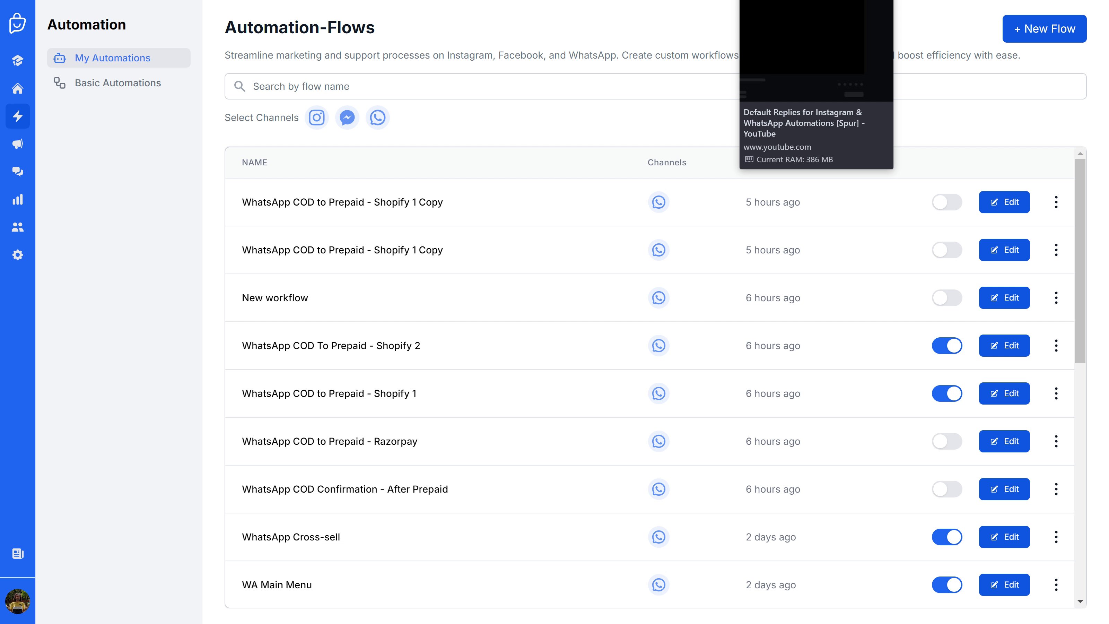
{"action": "left_click", "coordinate": [785, 1]}
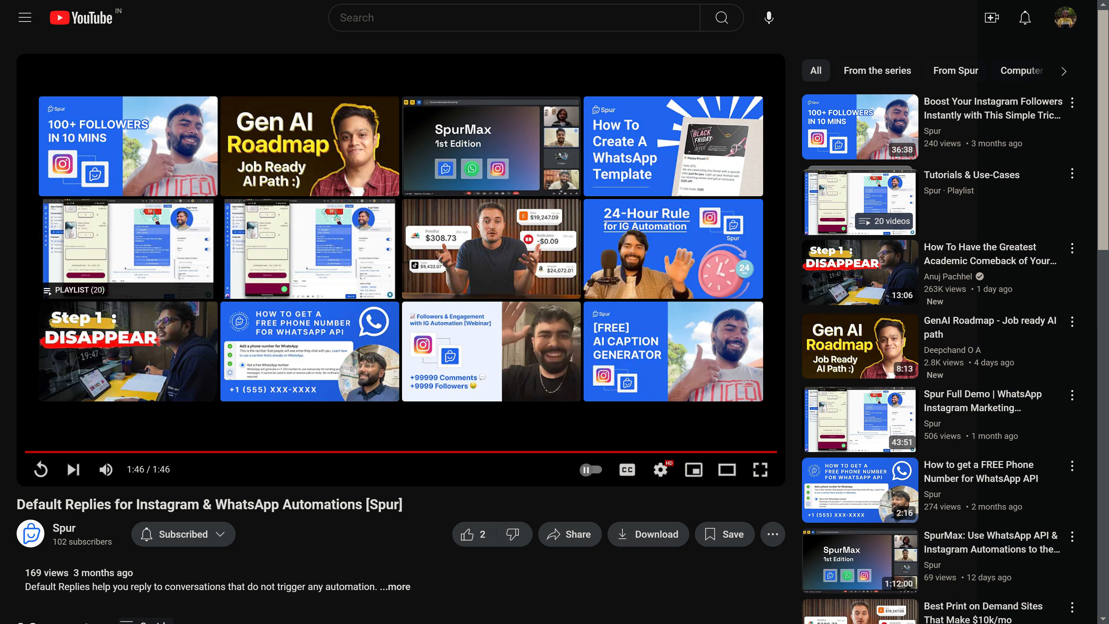